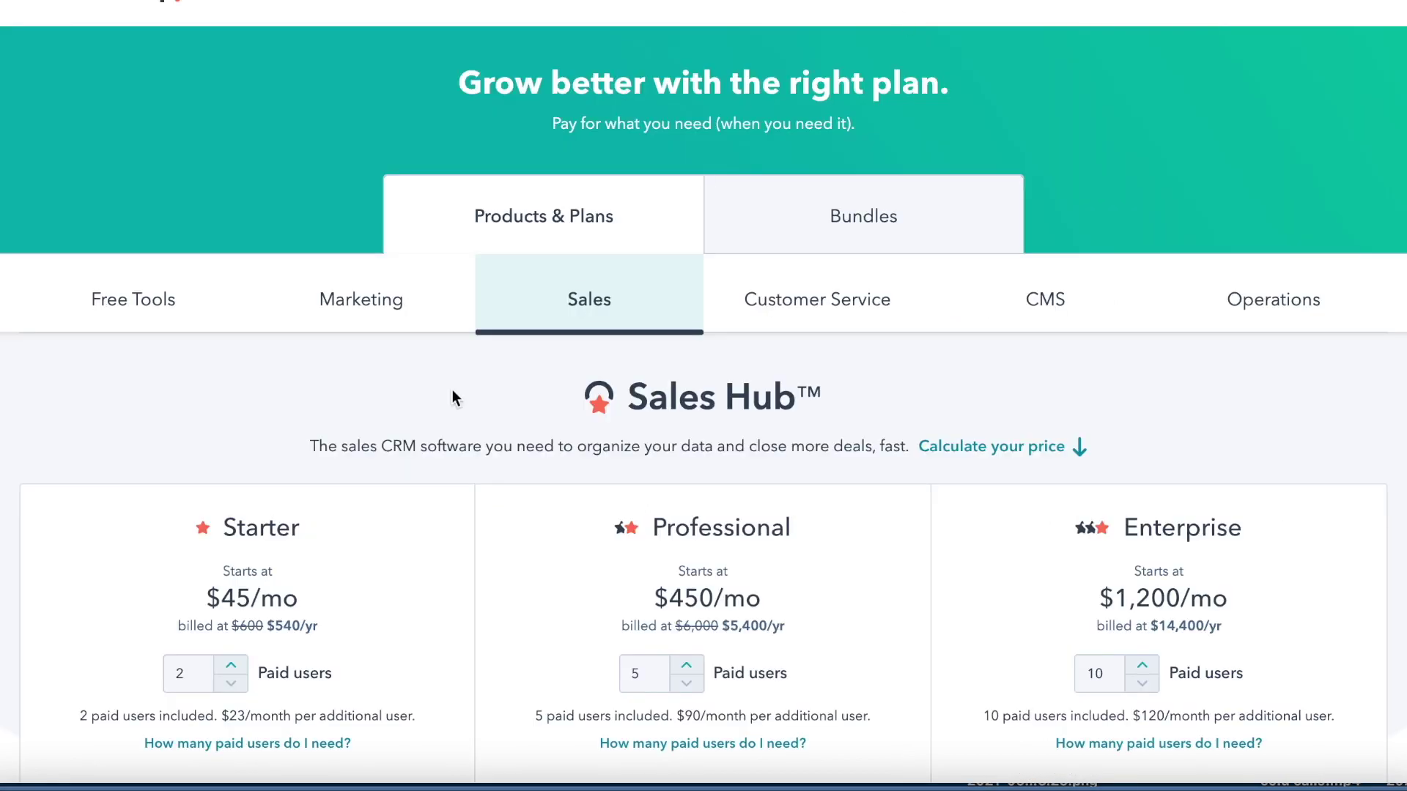
Step: Browse the free tools plans on the HubSpot pricing page
scroll(411, 419, down, 3)
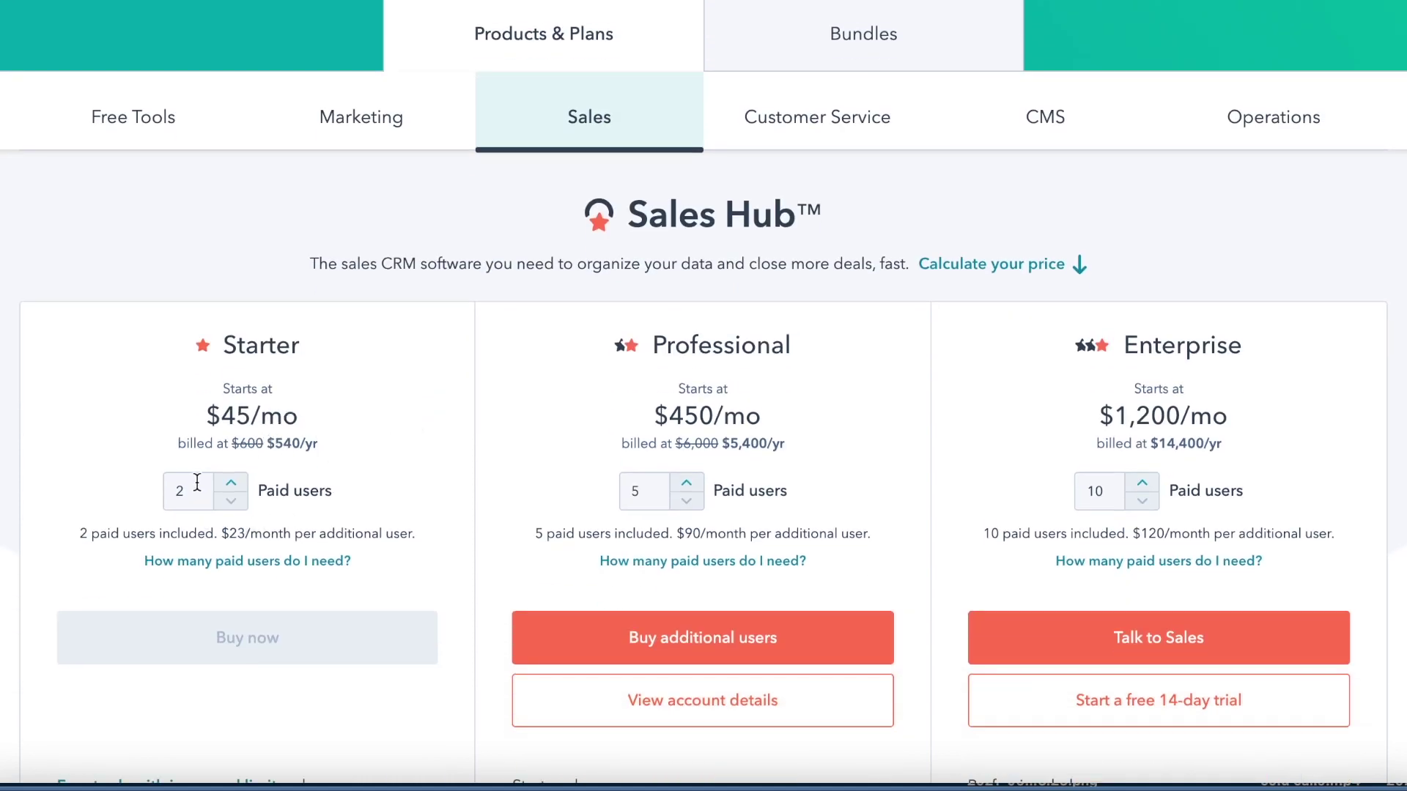
scroll(192, 469, up, 1)
click(128, 197)
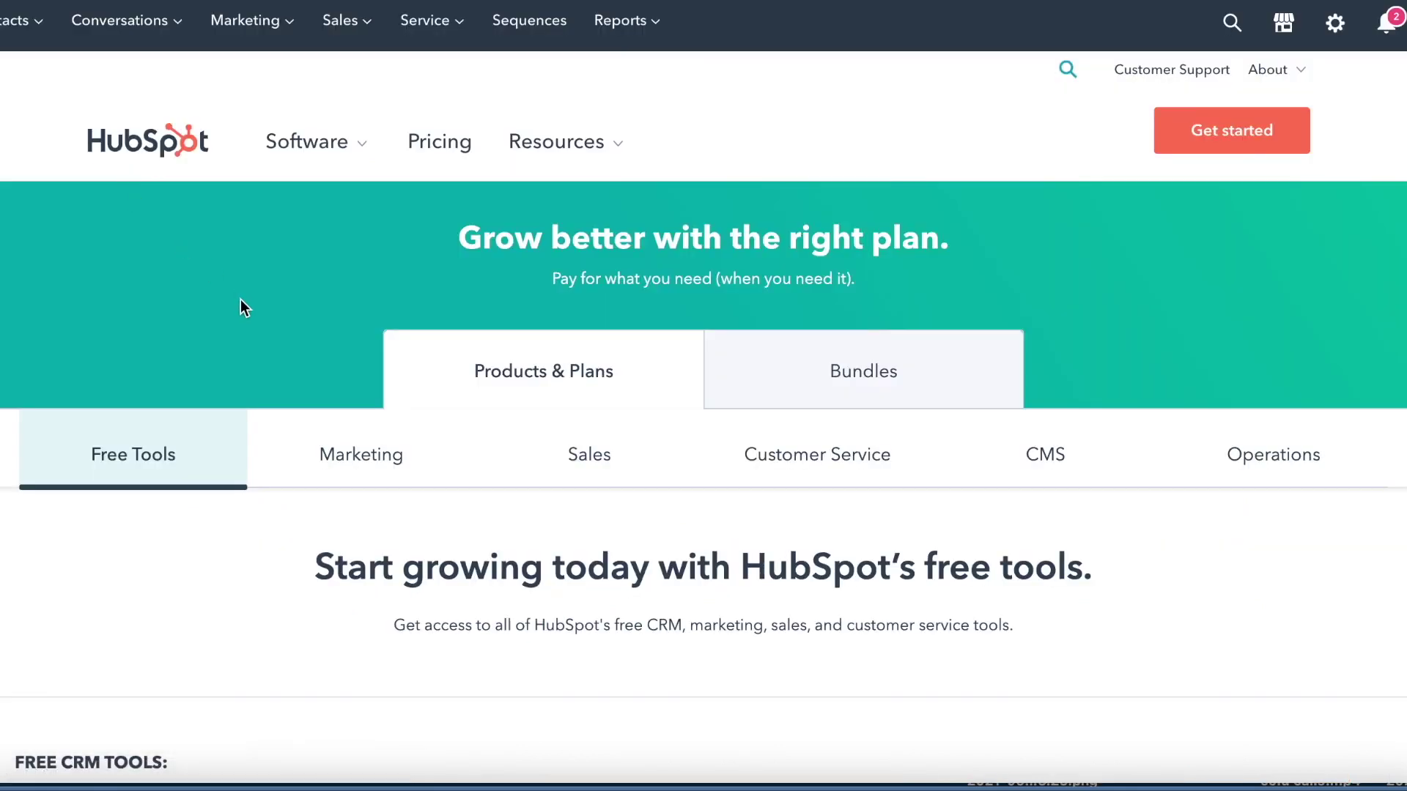
scroll(240, 300, down, 8)
scroll(240, 300, down, 3)
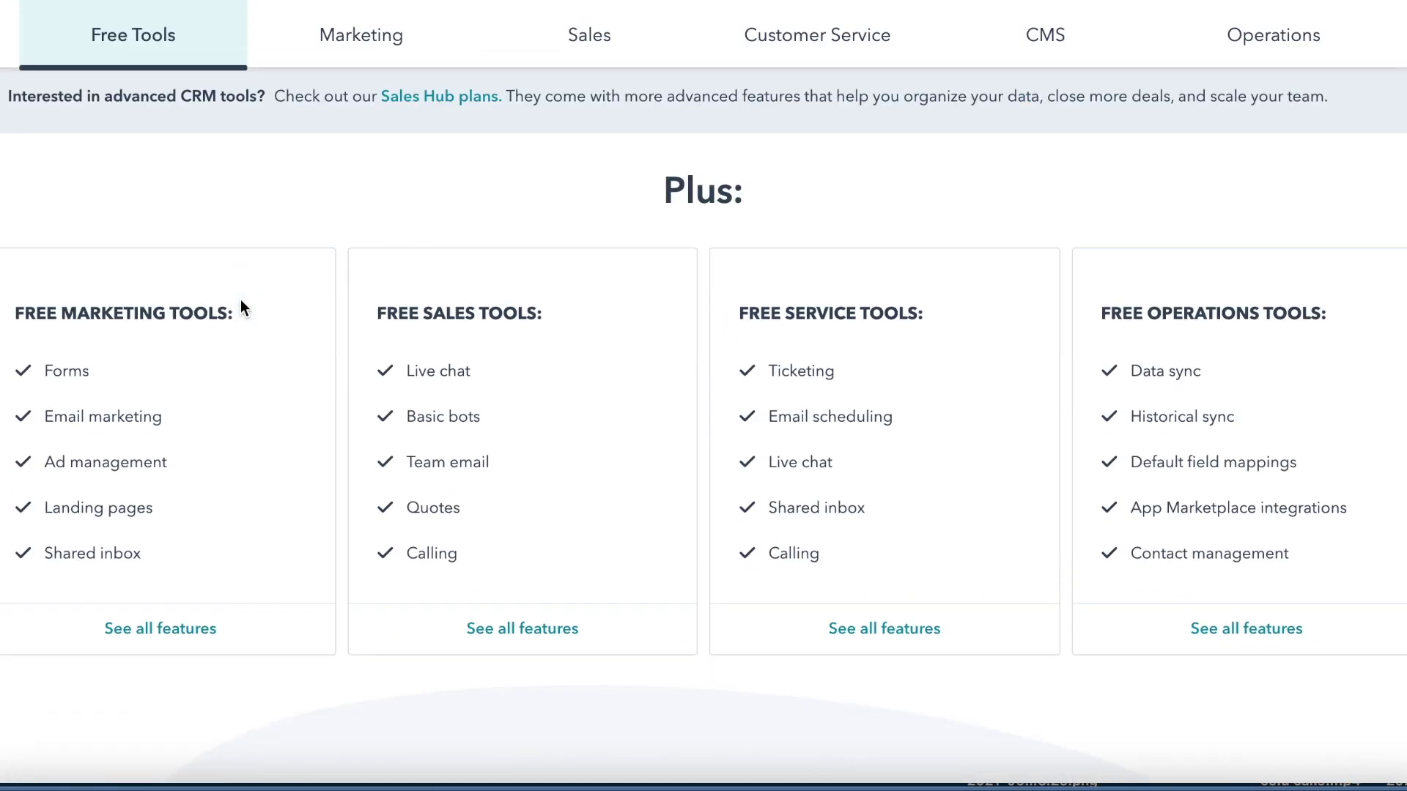
scroll(240, 299, up, 7)
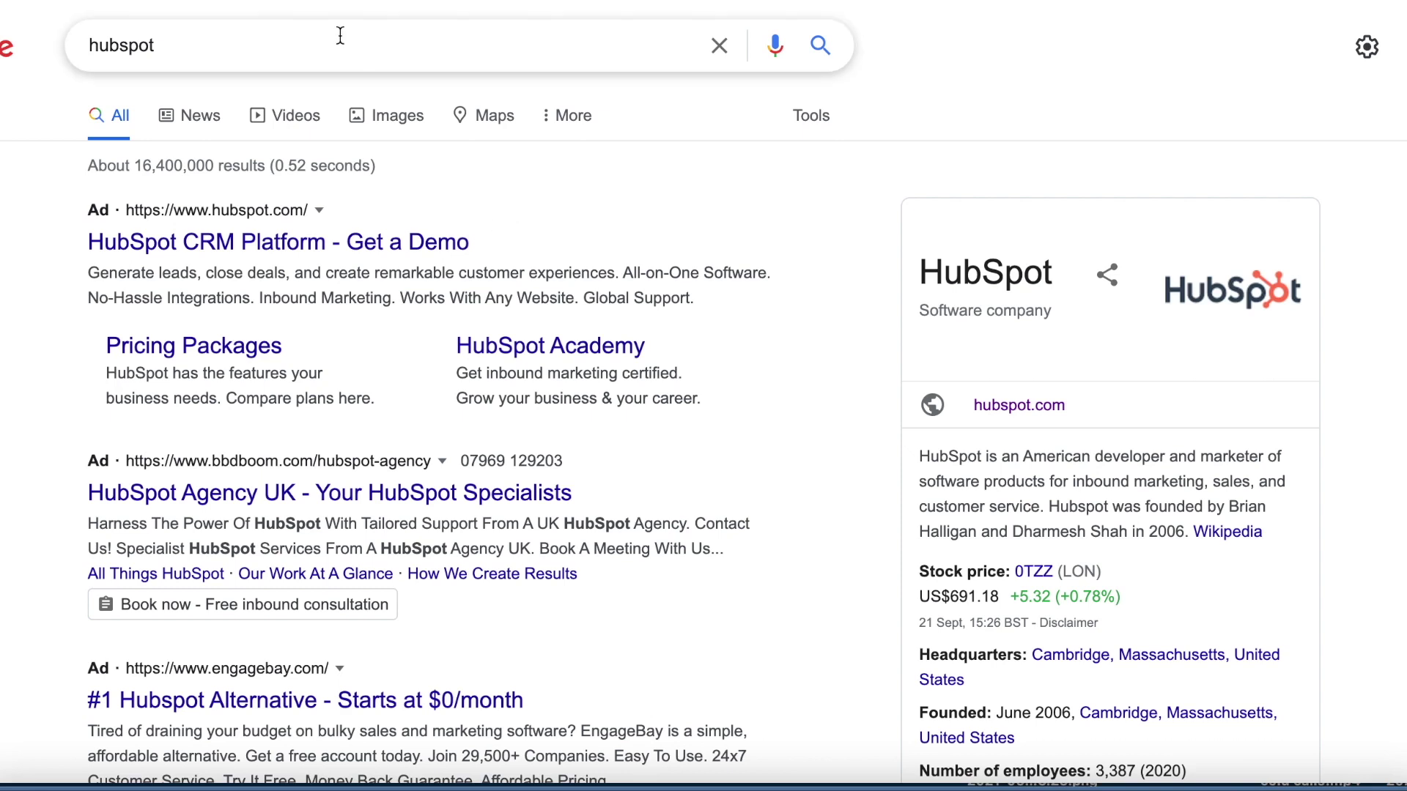
Step: Follow the main hubspot.com search result to the HubSpot dashboard
scroll(524, 138, down, 6)
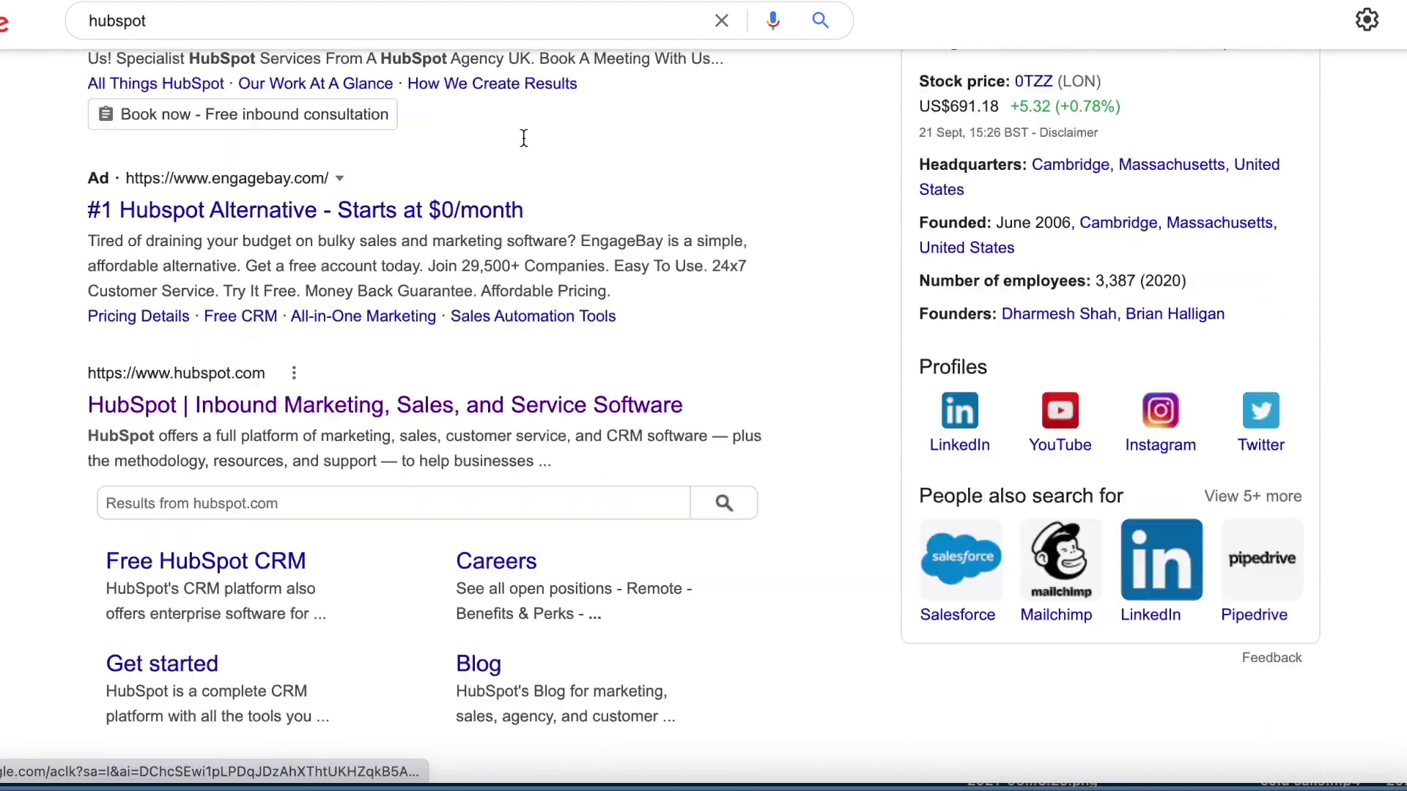
scroll(523, 138, down, 1)
click(495, 395)
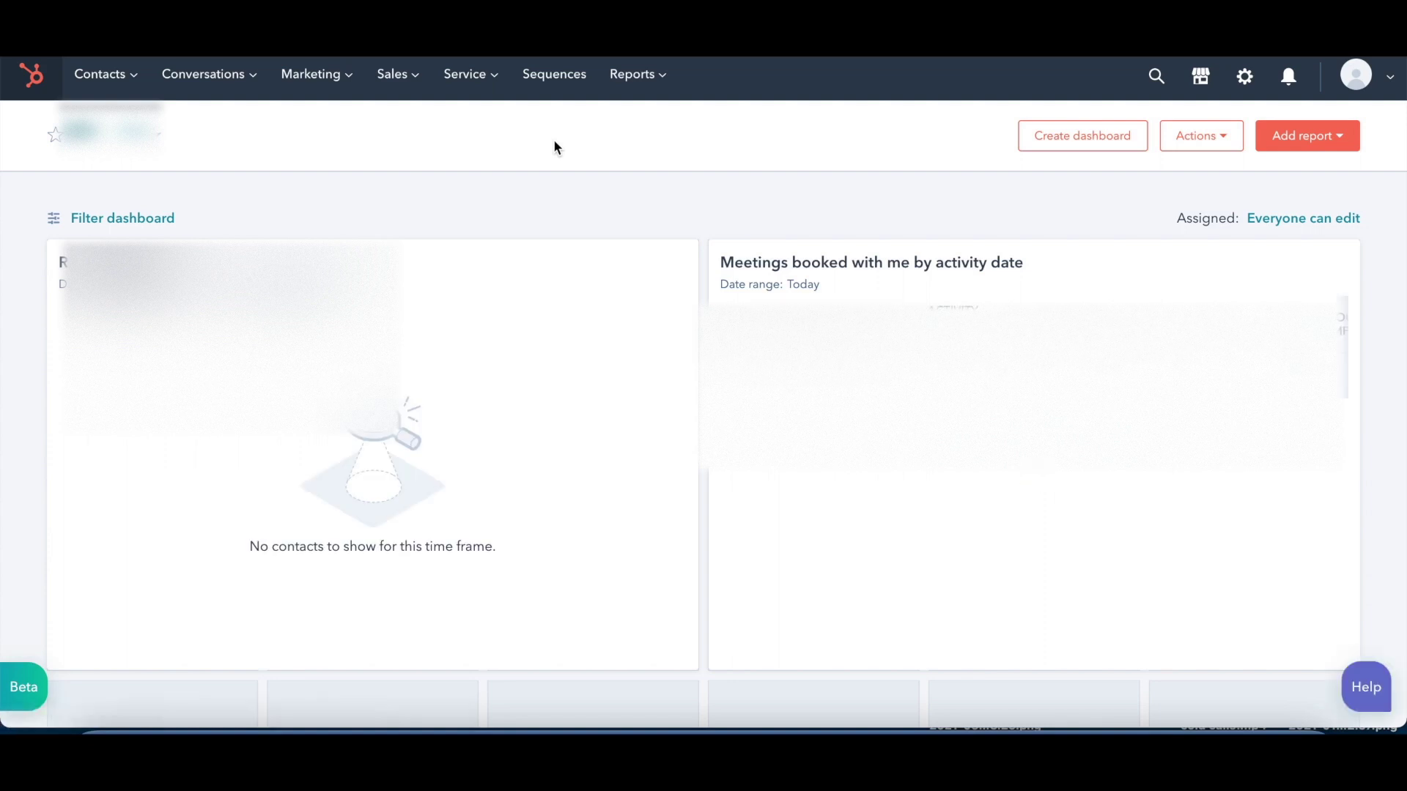
Step: Go to Conversations > Templates and expand the New template dropdown
mouse_move(227, 91)
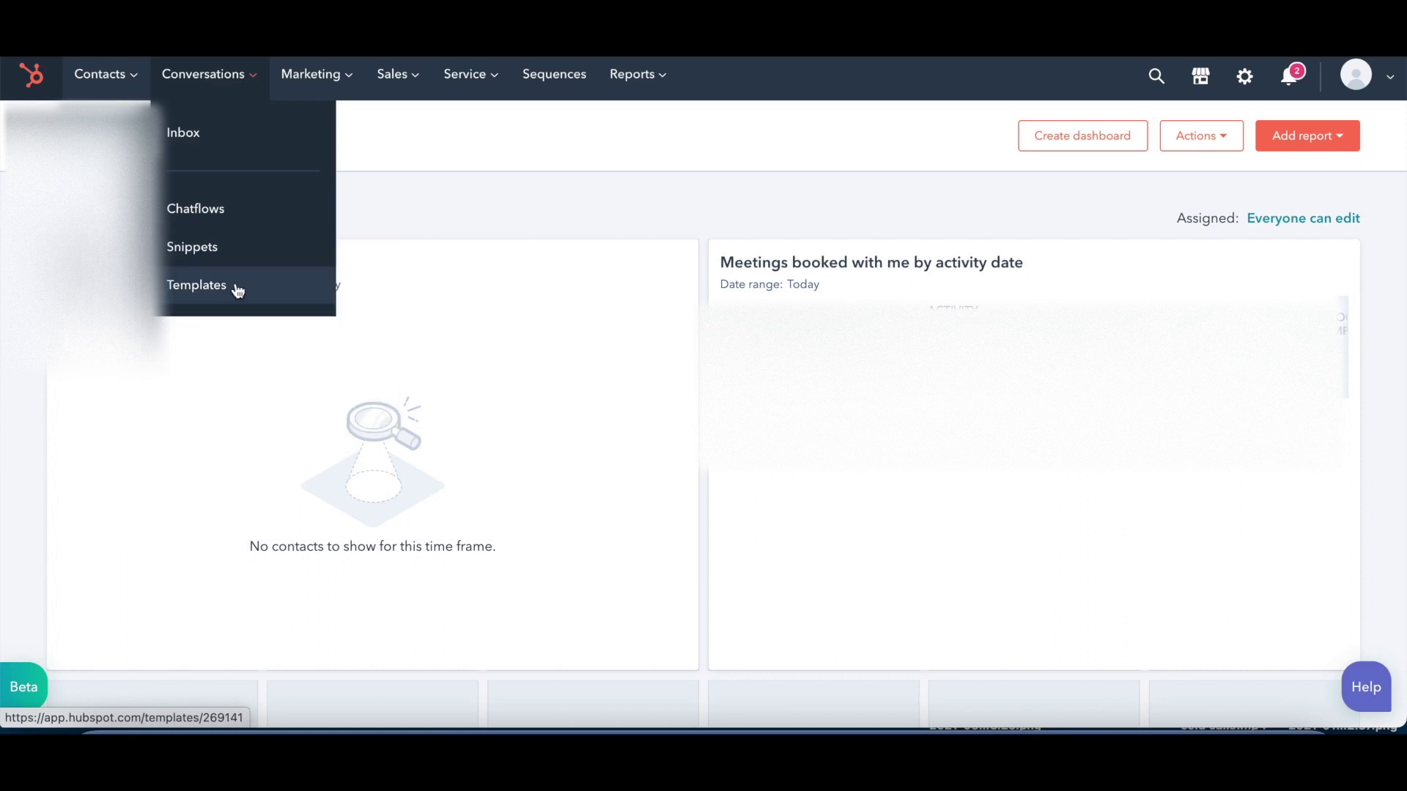
click(237, 290)
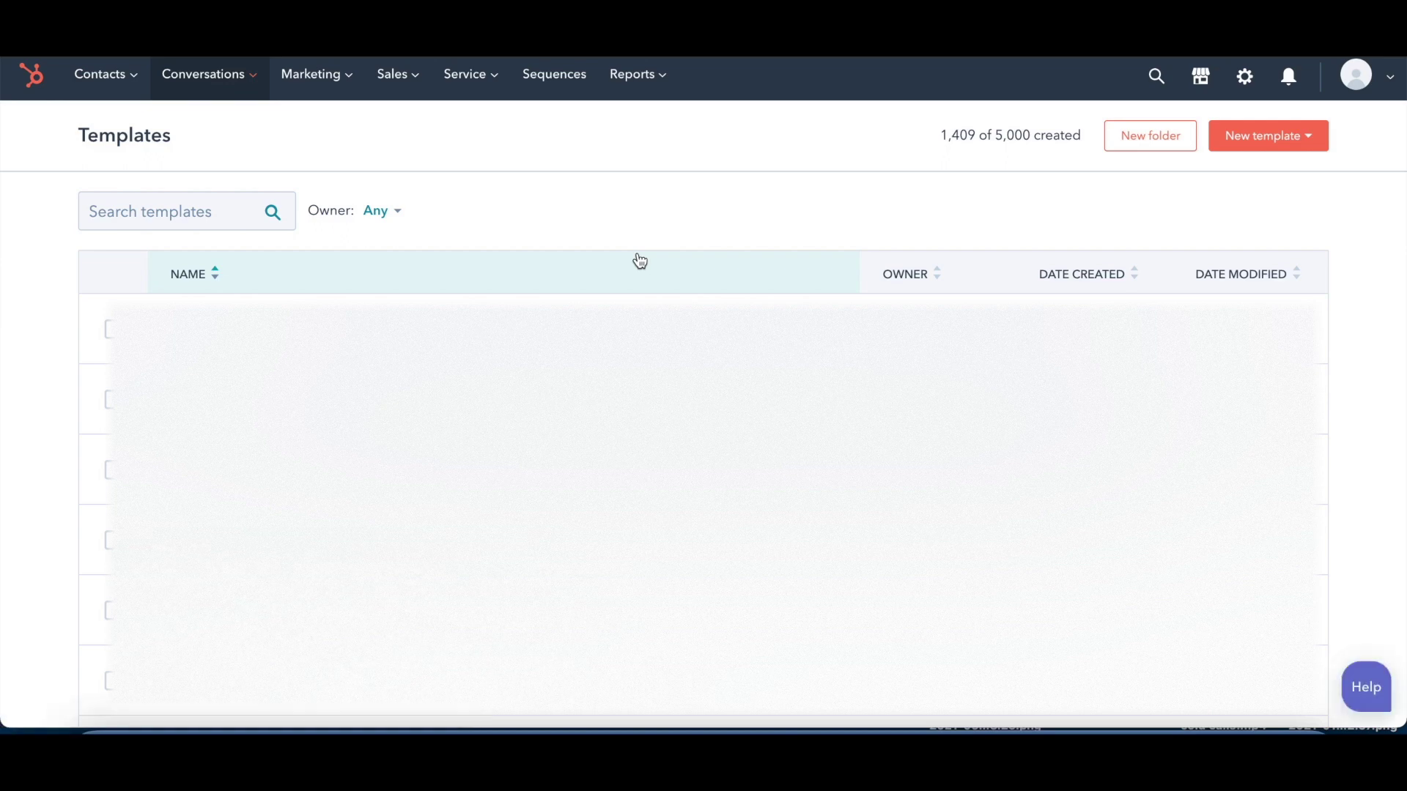
click(1257, 150)
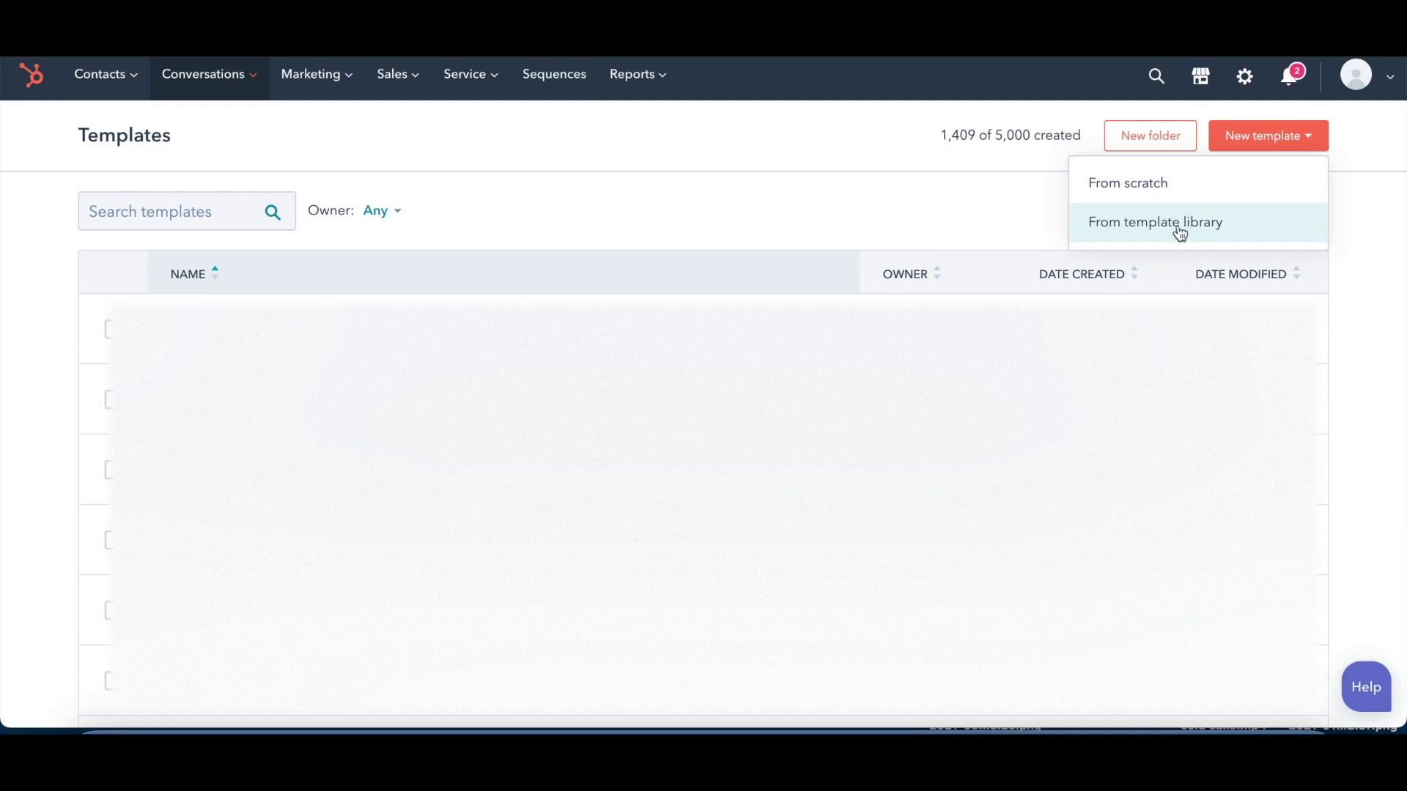
Step: Create a from-scratch template named 'Inbound Sales Email Template For Webinar 2021'
click(1131, 199)
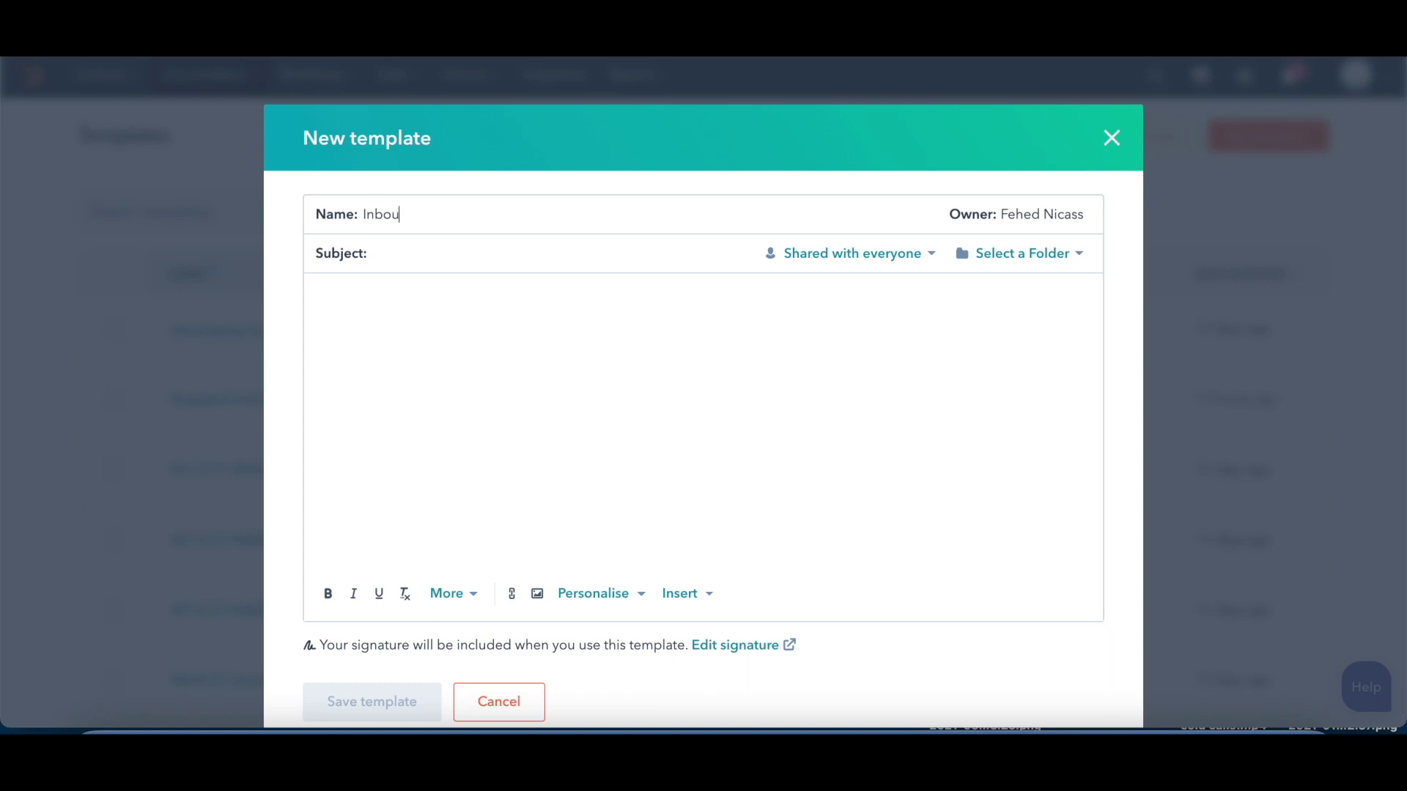
text(Ema)
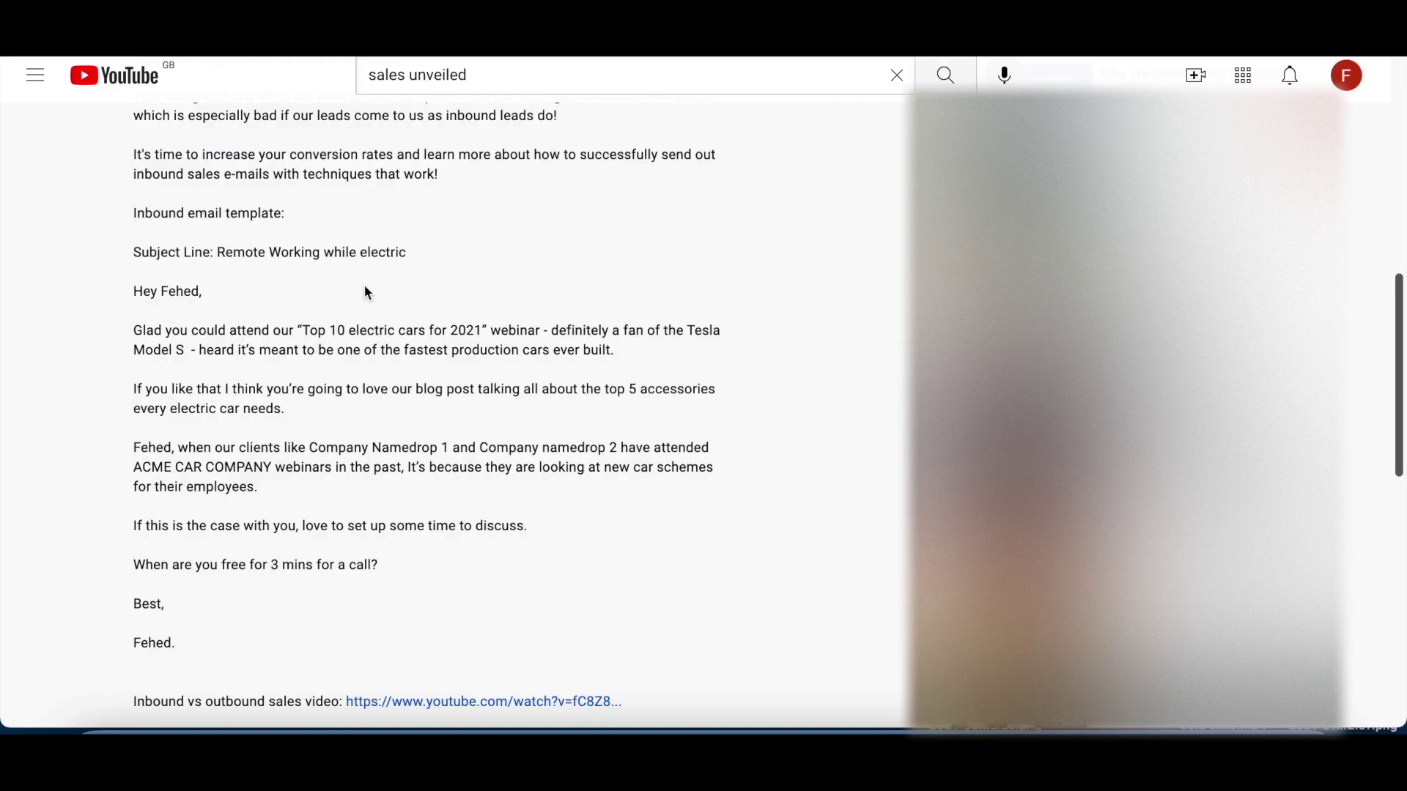
Step: Paste subject 'Remote Working while electric' and the webinar follow-up email as the body
drag(411, 253, 232, 254)
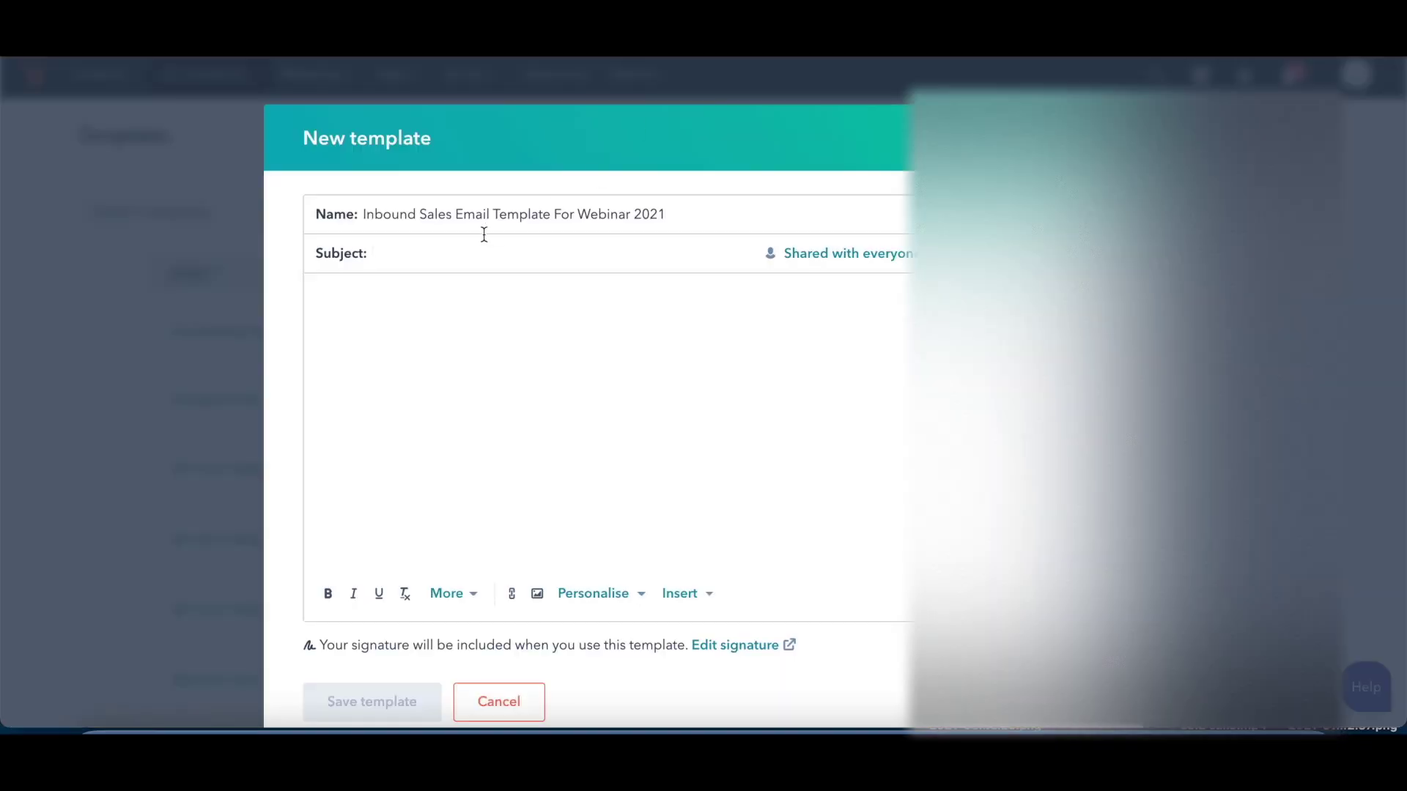
text(Remote Working while electric)
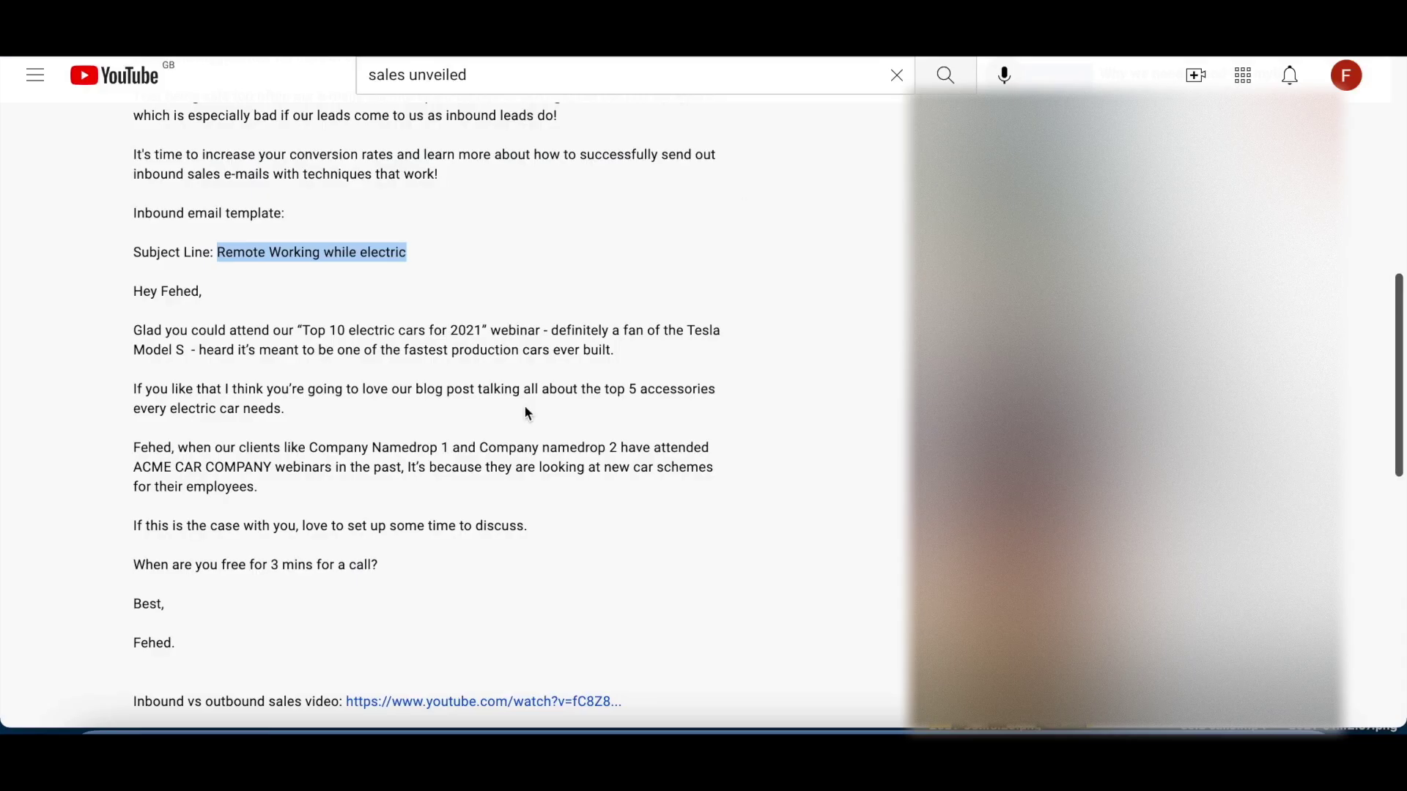
scroll(528, 414, down, 1)
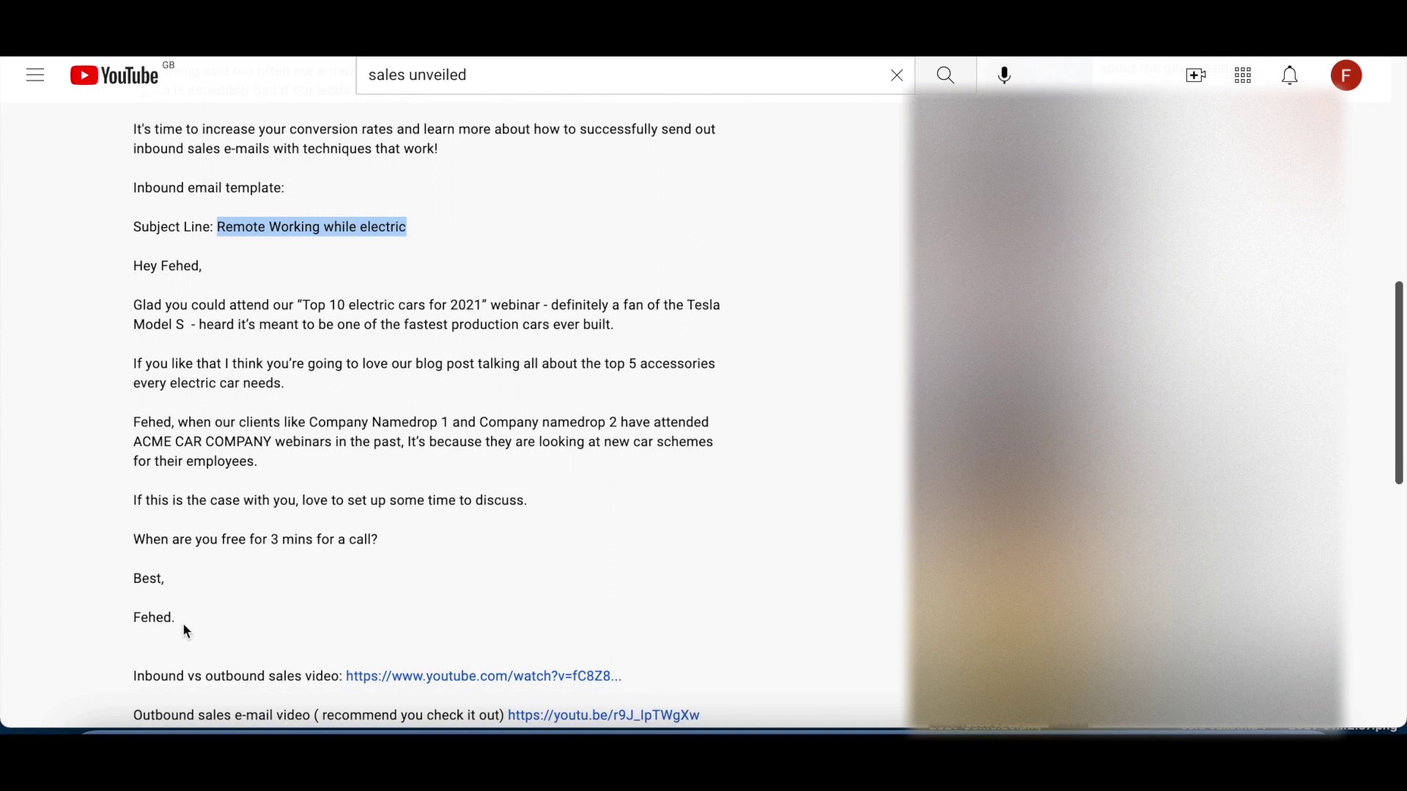
drag(183, 621, 124, 265)
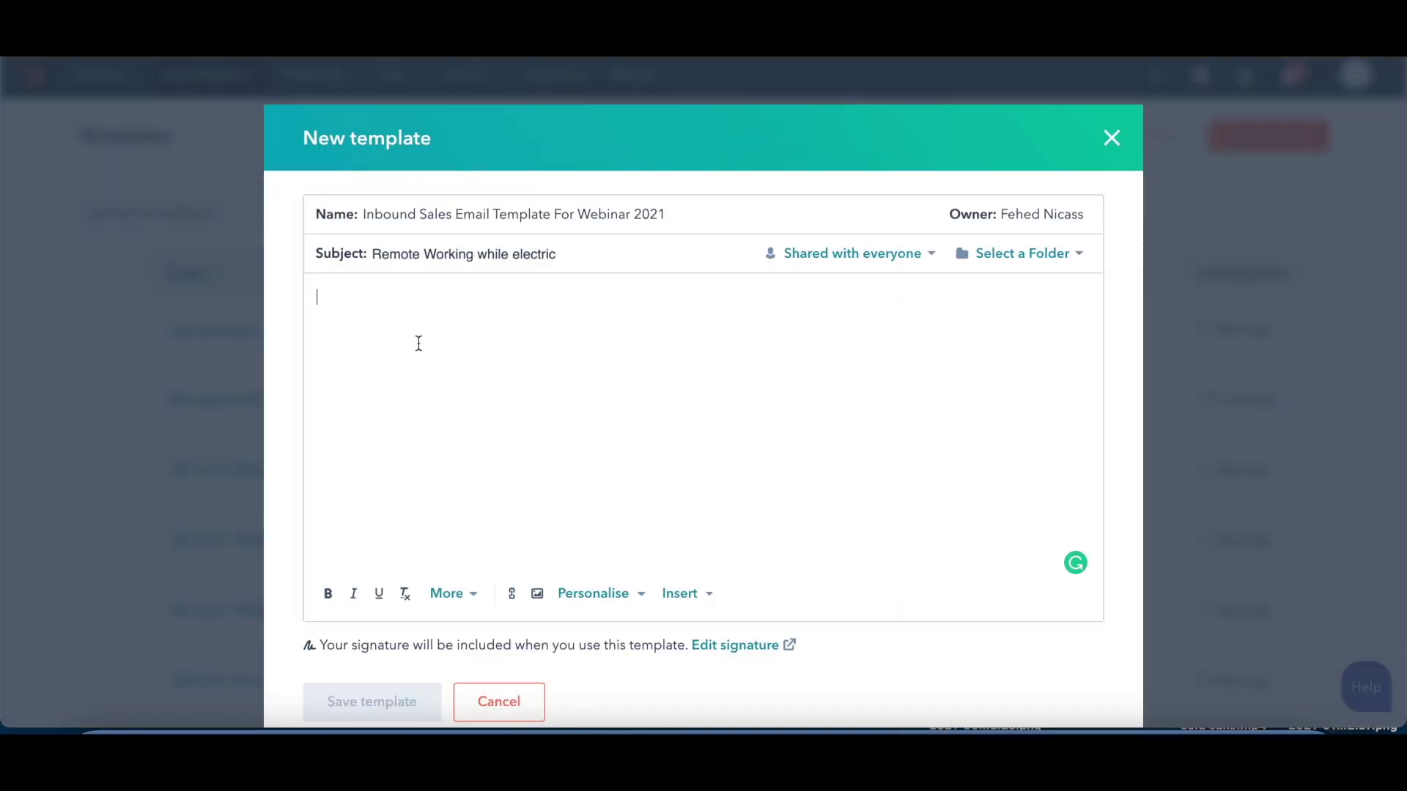
text(Hey Fehed, Glad you could attend our "Top 10 electric cars for 2021" webinar - definitely a fan of the Tesla Model S - heard it’s meant to be one of the fastest production cars ever built. If you like that I think you’re going to love our blog post talking all about the top 5 accessories every electric car needs. Fehed, when our clients like Company Namedrop 1 and Company namedrop 2 have attended ACME CAR COMPANY webinars in the past, It’s because they are looking at new car schemes for their employees. If this is the case with you, love to set up some time to discuss. When are you free for 3 mins for a call? Best, Fehed.)
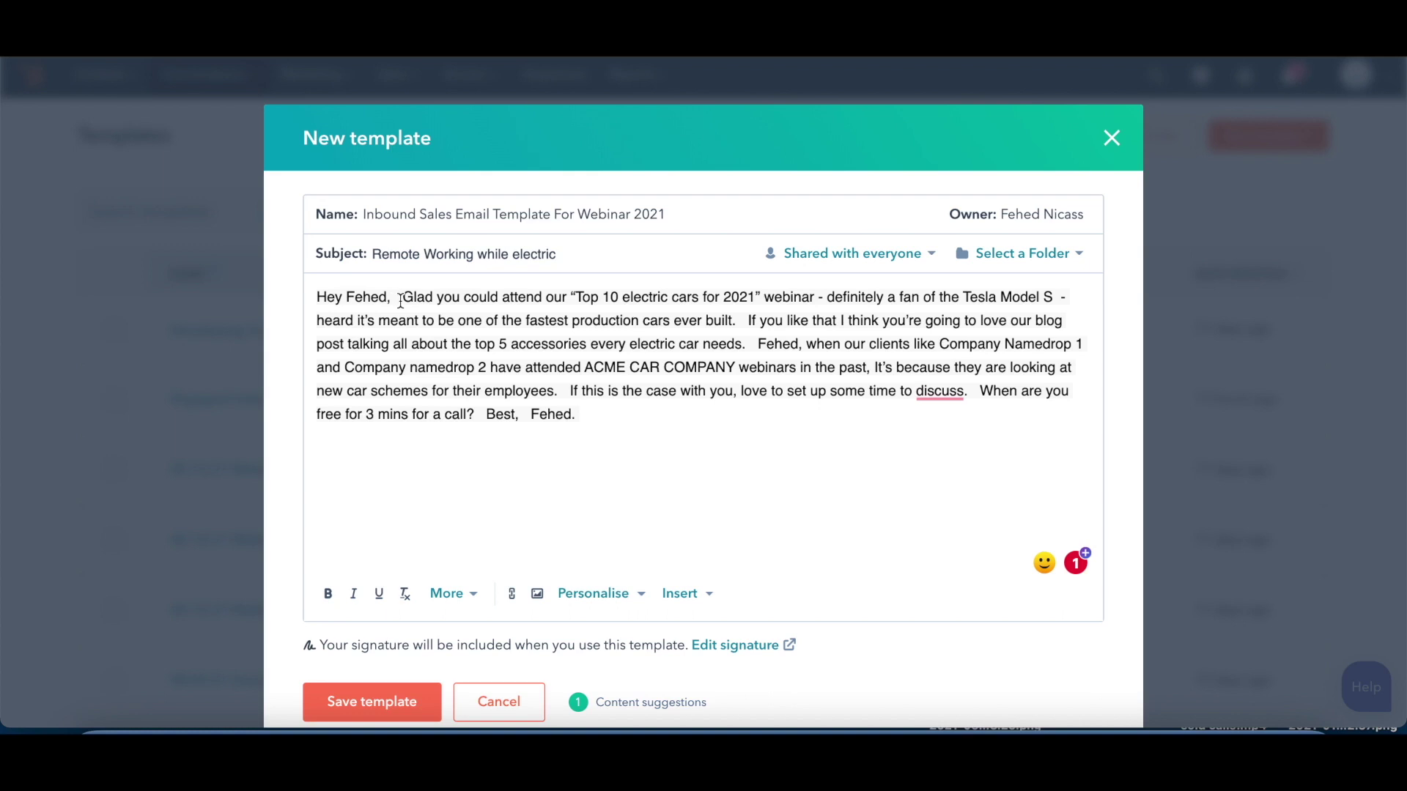
Step: Add line breaks so the email body separates into paragraphs
click(401, 300)
key(Return)
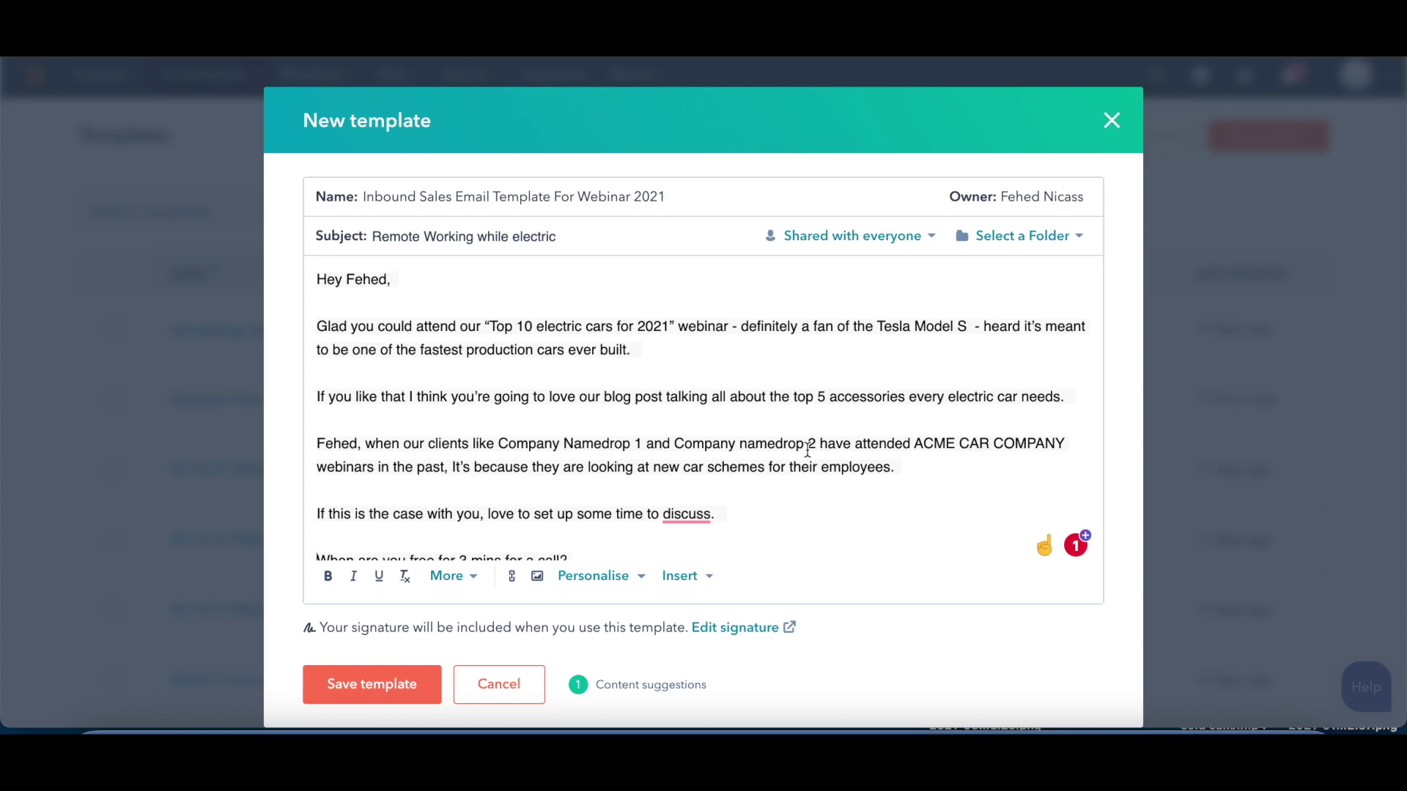
scroll(754, 454, down, 2)
scroll(503, 388, up, 2)
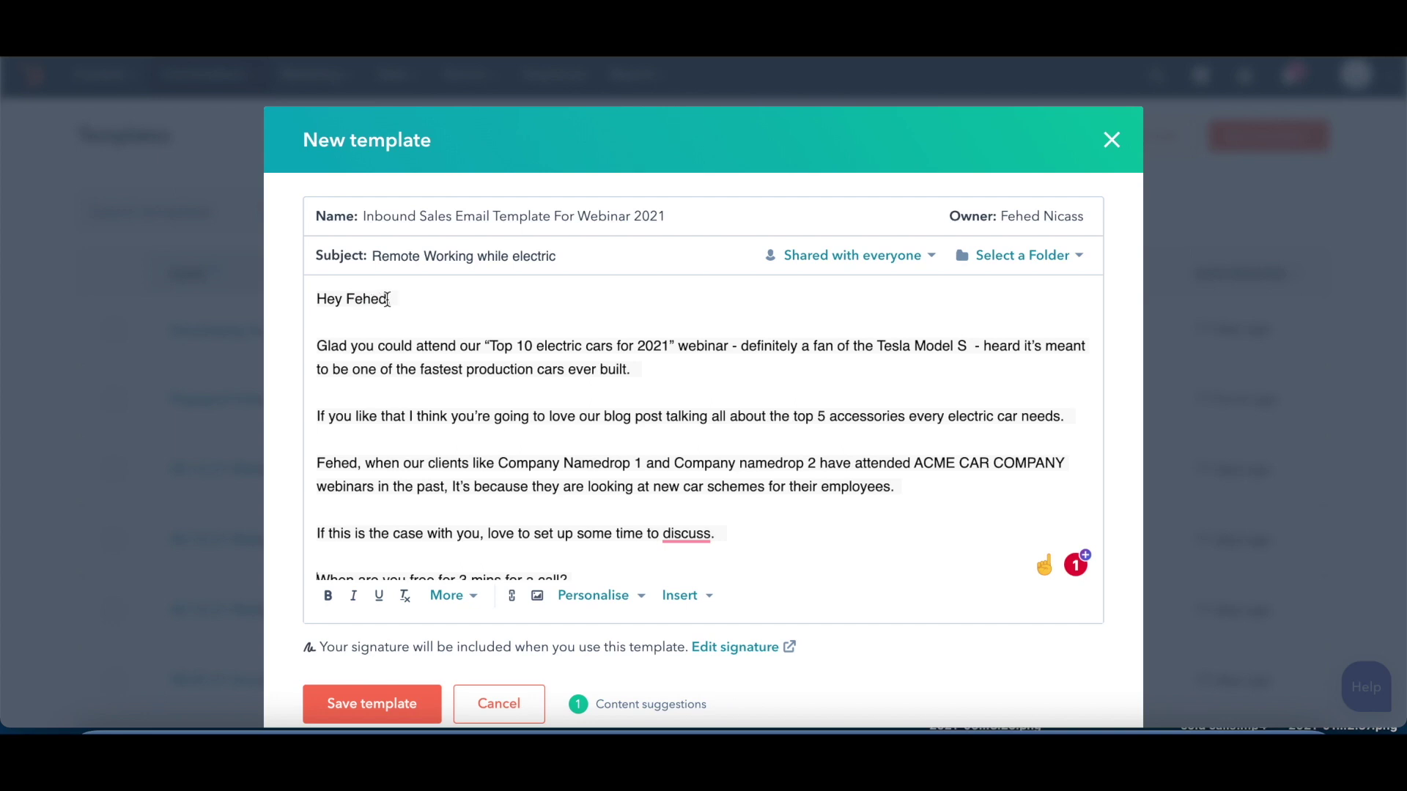
Step: Delete the hard-coded first name from the greeting and the clients paragraph
drag(393, 299, 346, 300)
key(BackSpace)
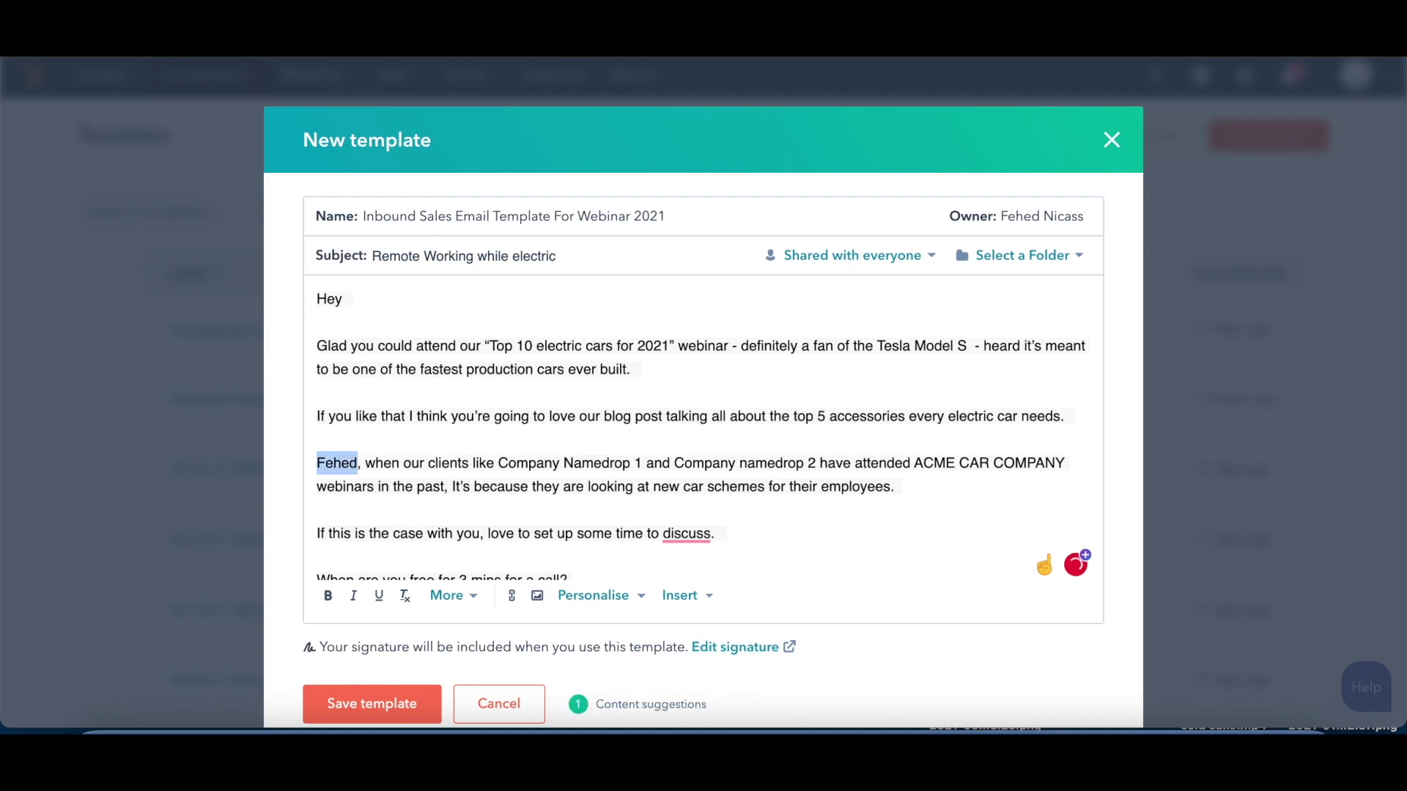
key(BackSpace)
scroll(578, 387, down, 1)
scroll(578, 386, up, 1)
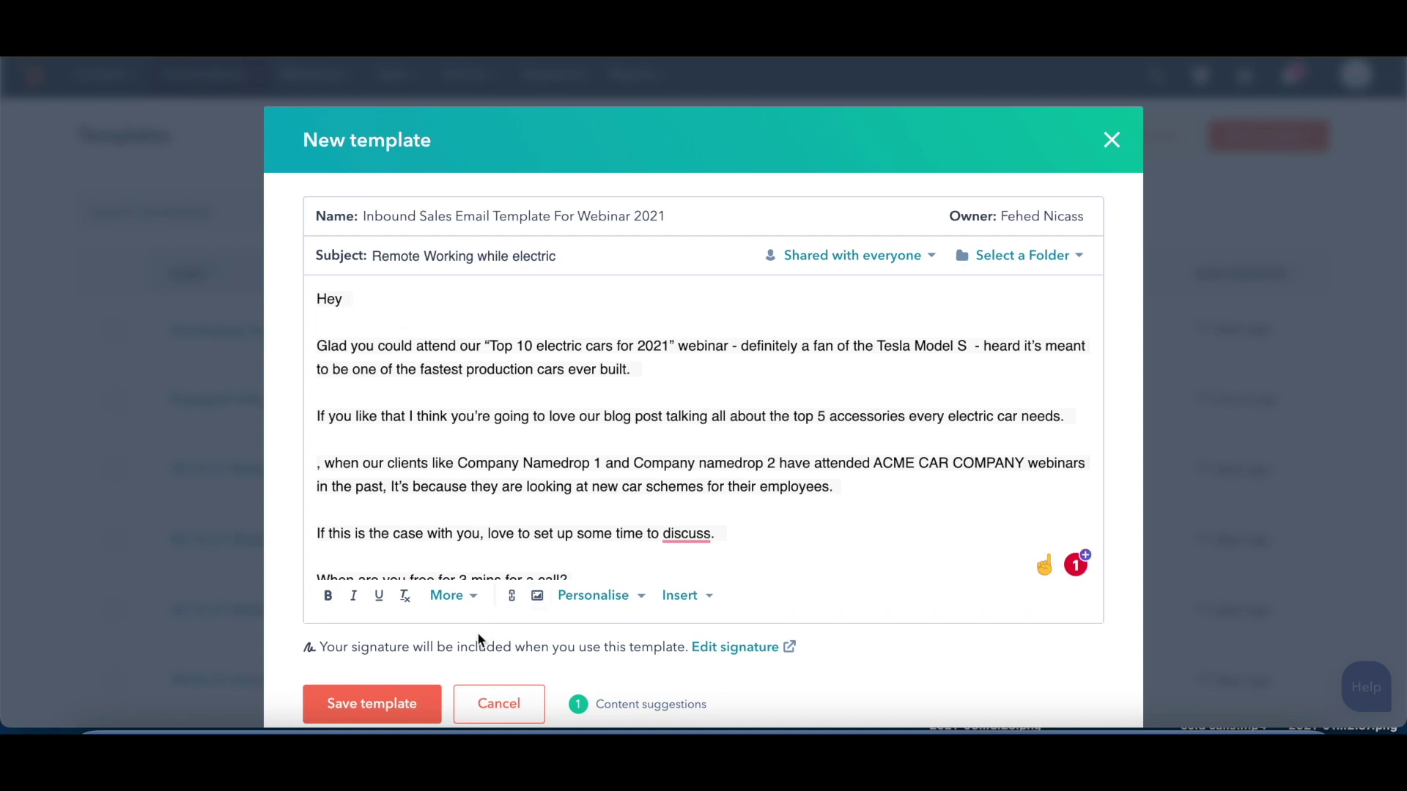
Step: Insert Contact: First name tokens after 'Hey' and before the clients sentence
click(636, 596)
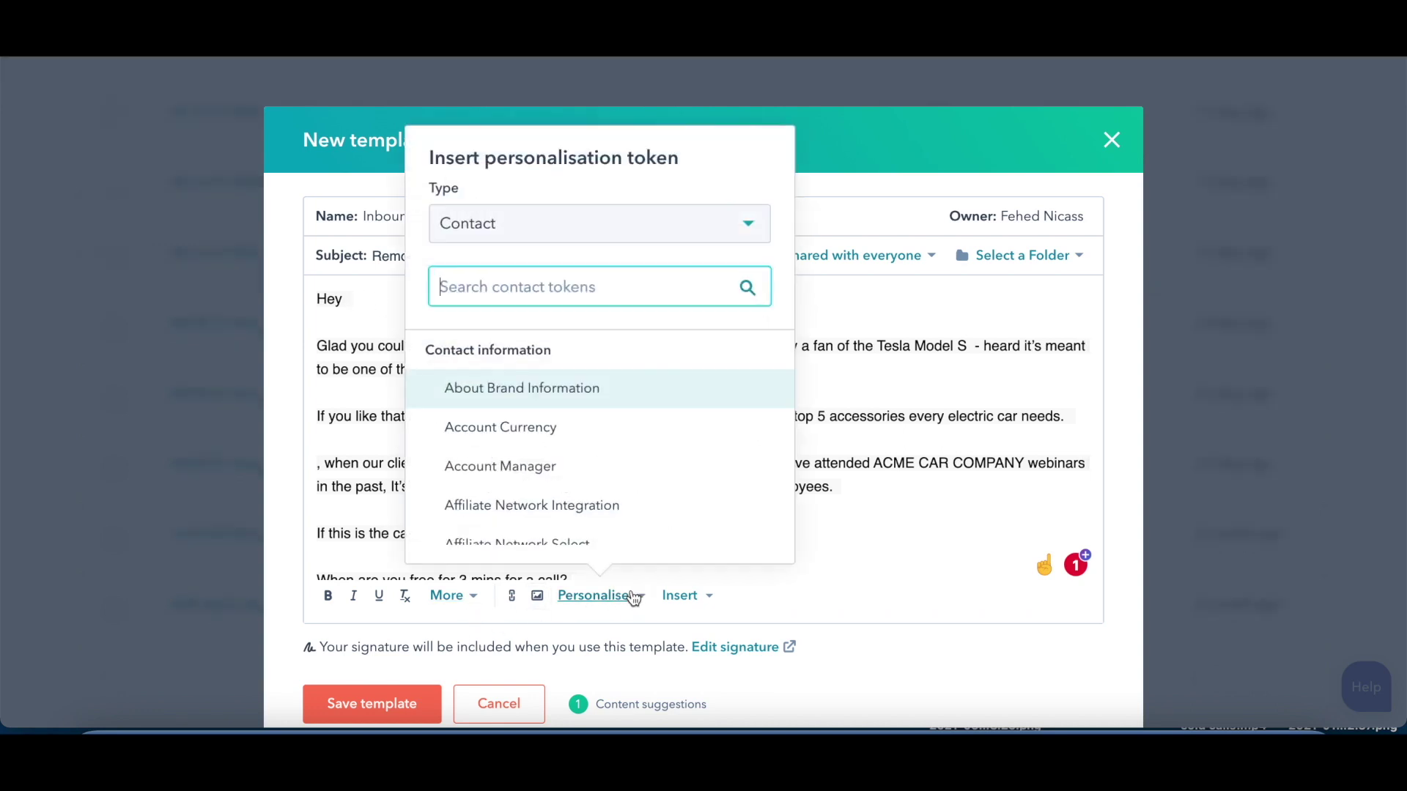
text(first)
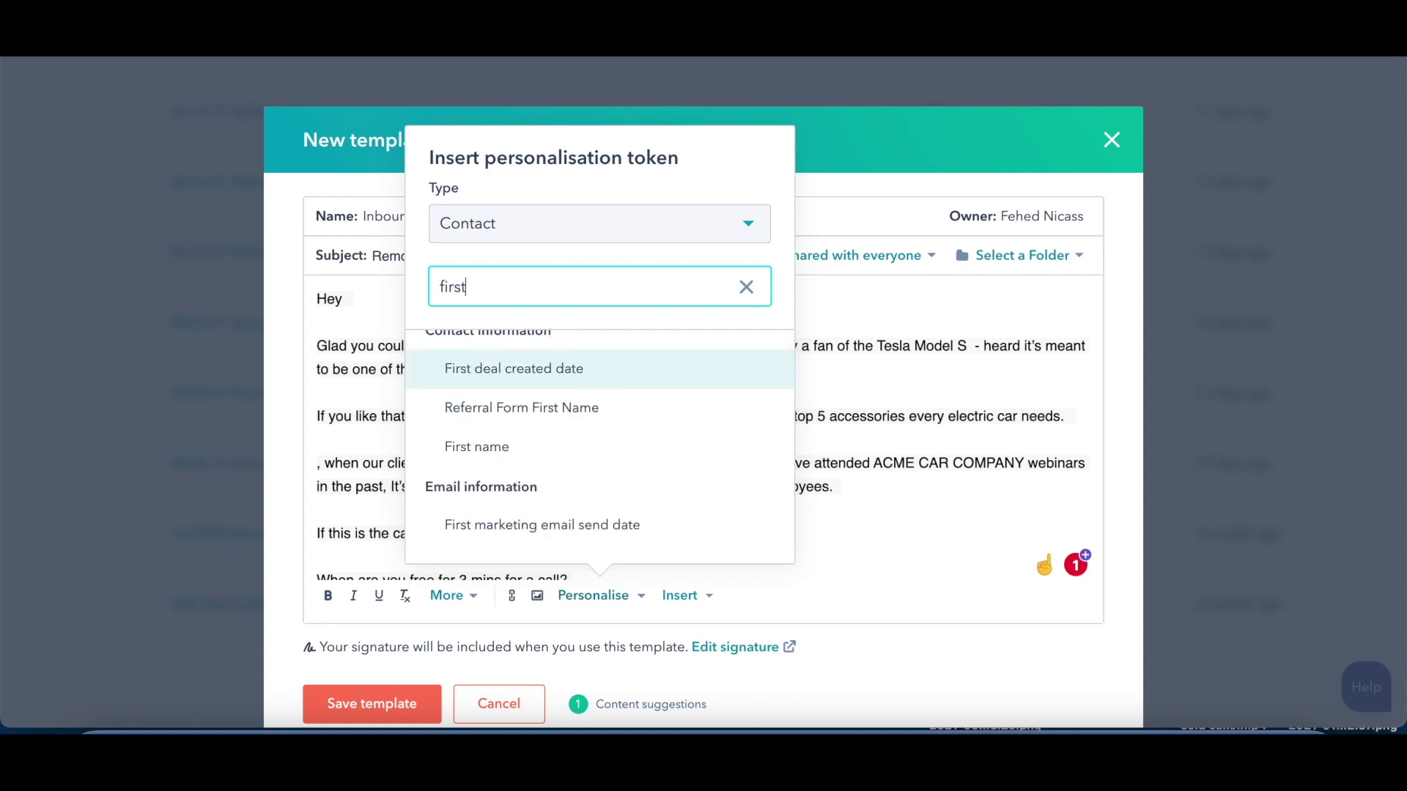
text( name)
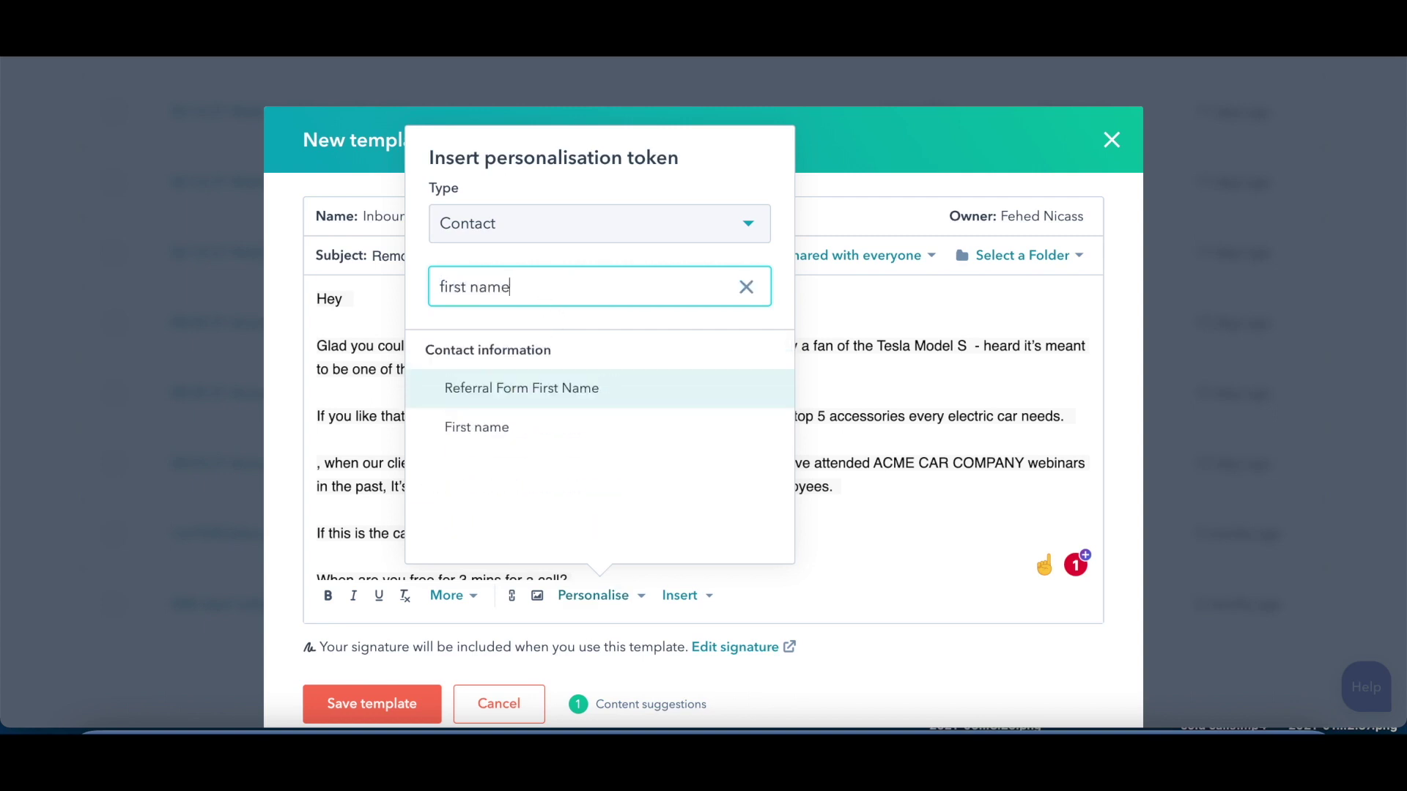
click(540, 425)
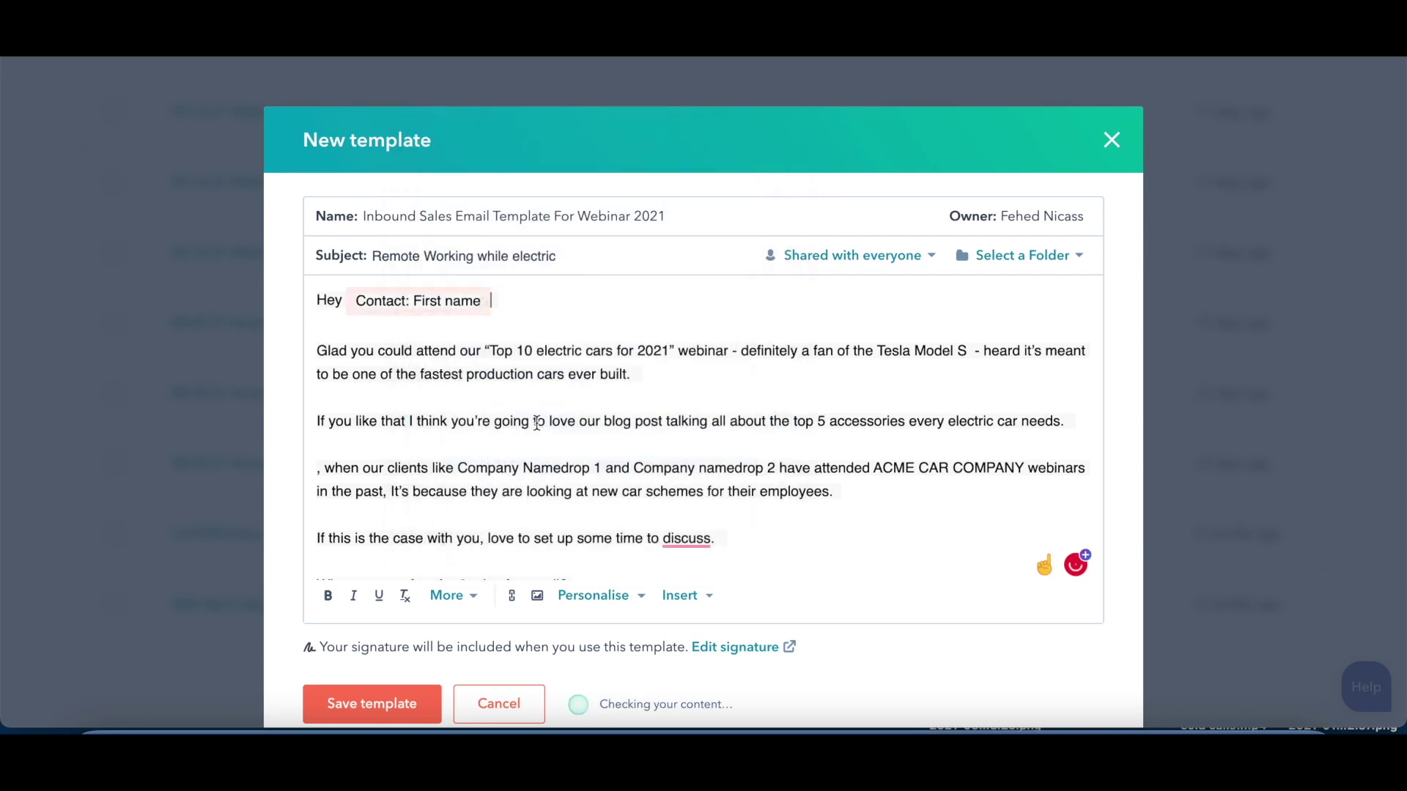
scroll(422, 374, down, 1)
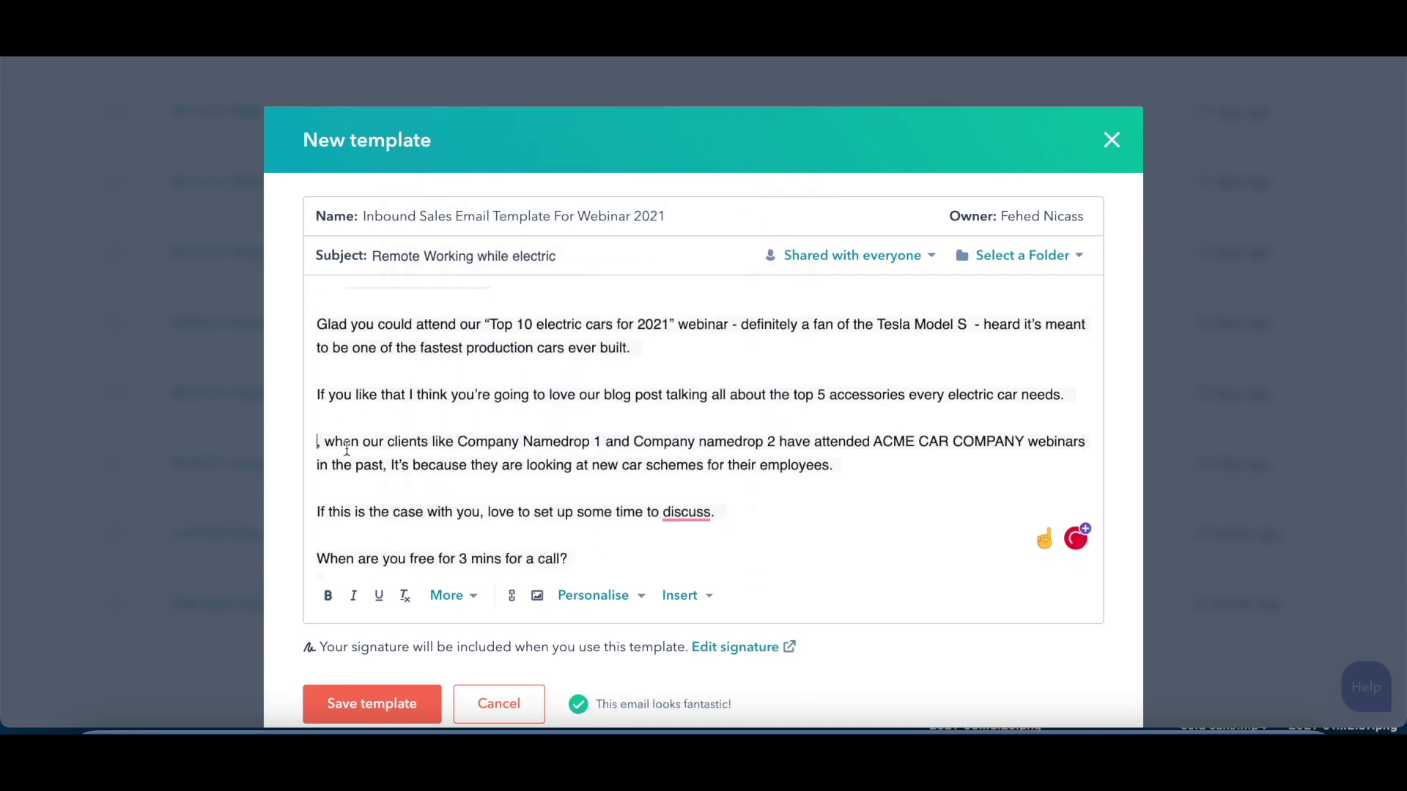
click(595, 595)
text(f)
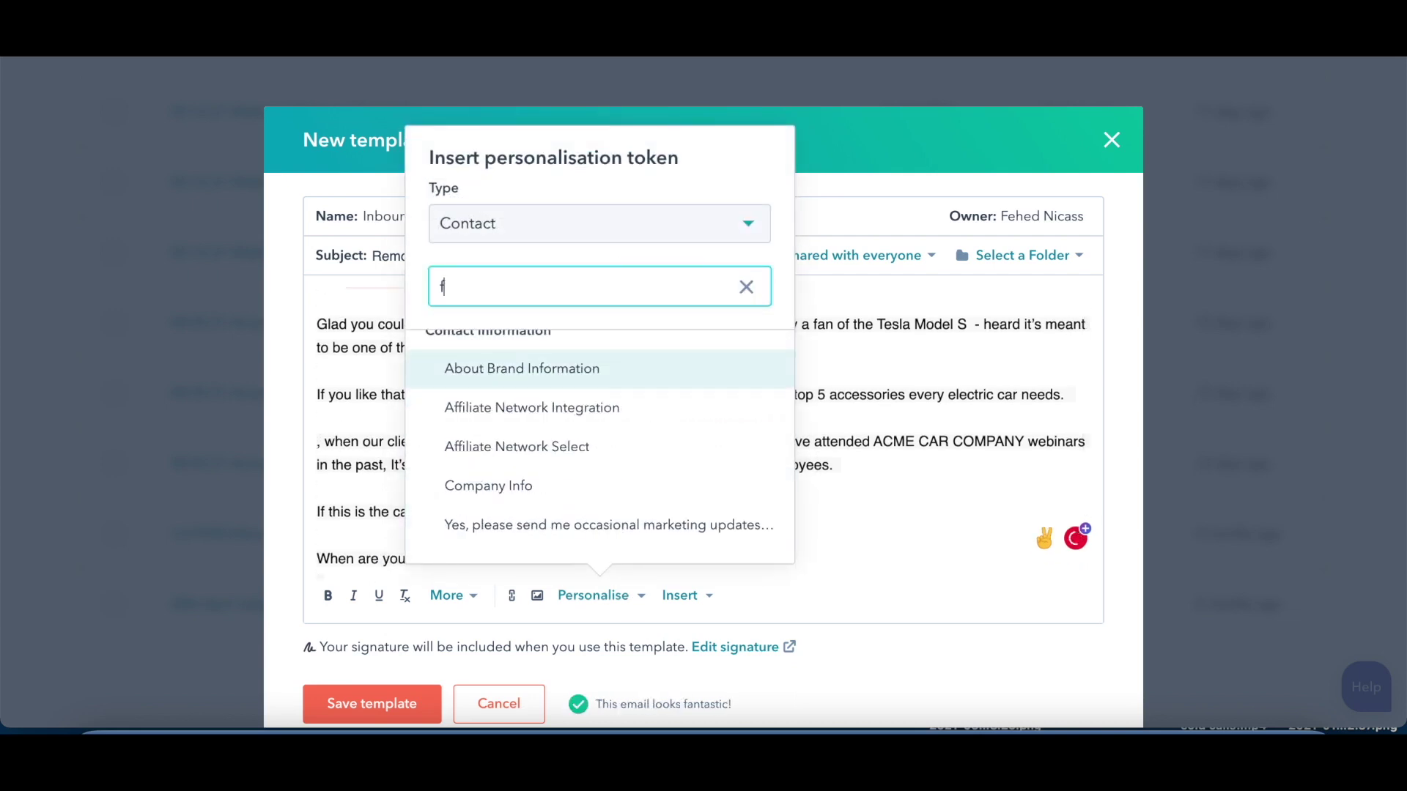
text(irst name)
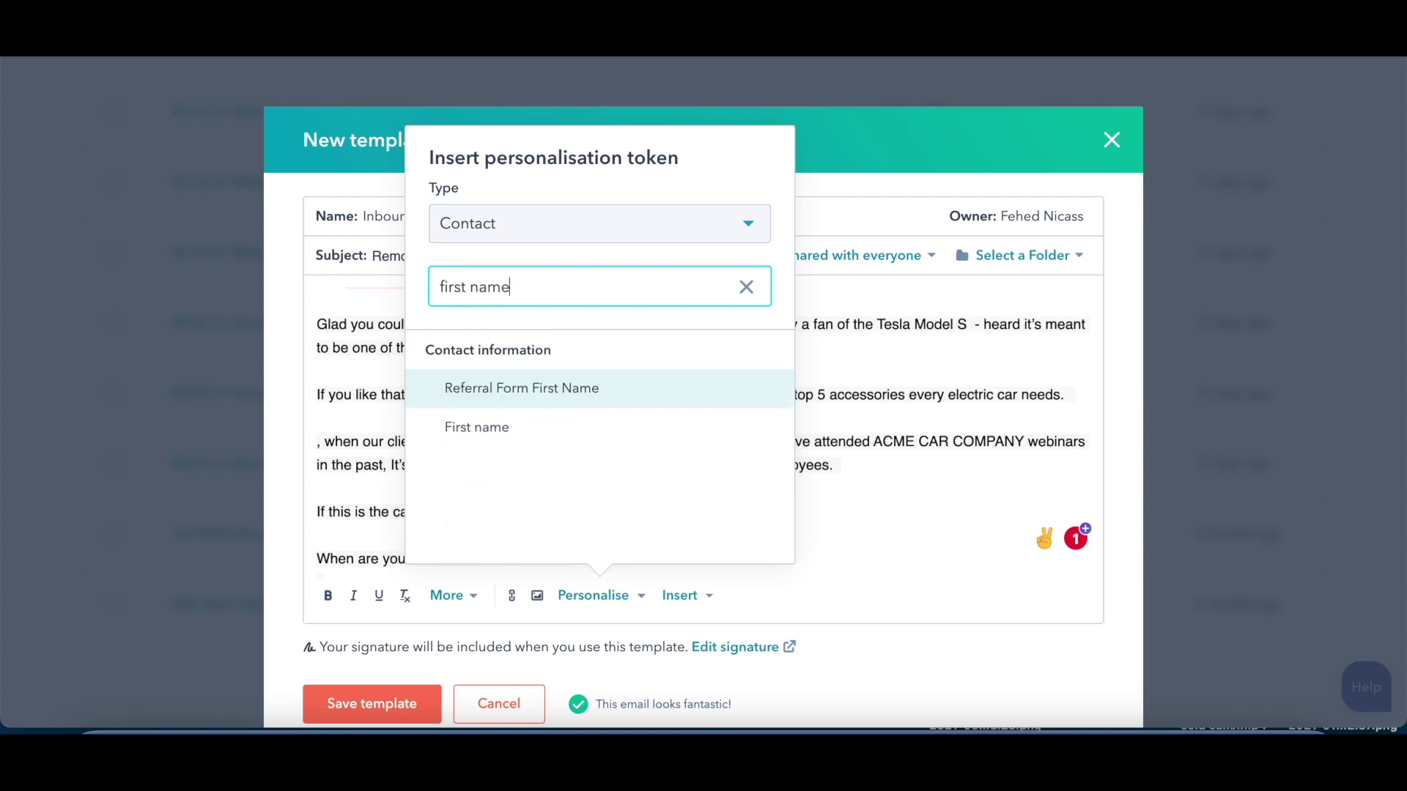
click(529, 427)
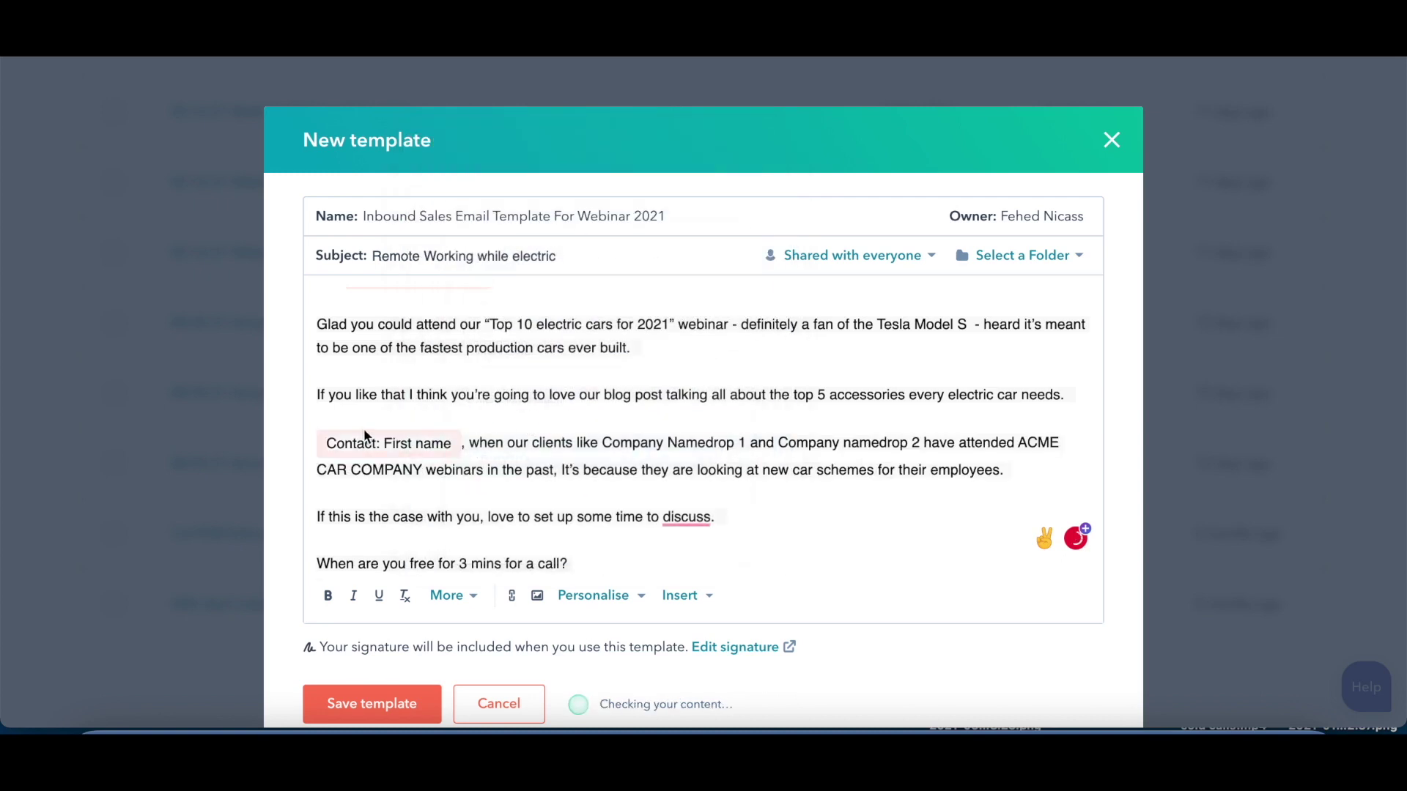
Step: Review the body and dismiss the personalisation token list without inserting anything
scroll(575, 370, up, 1)
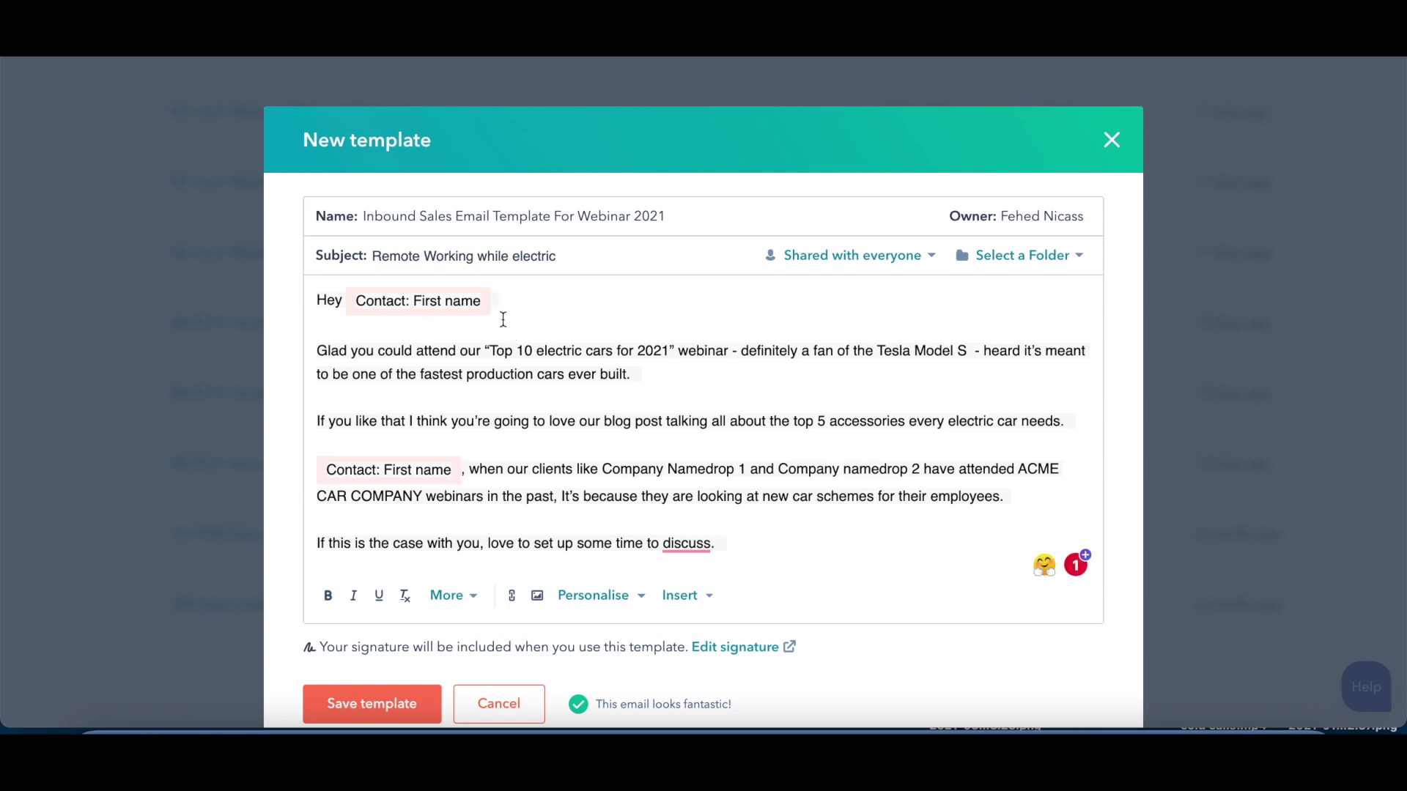
scroll(527, 381, down, 3)
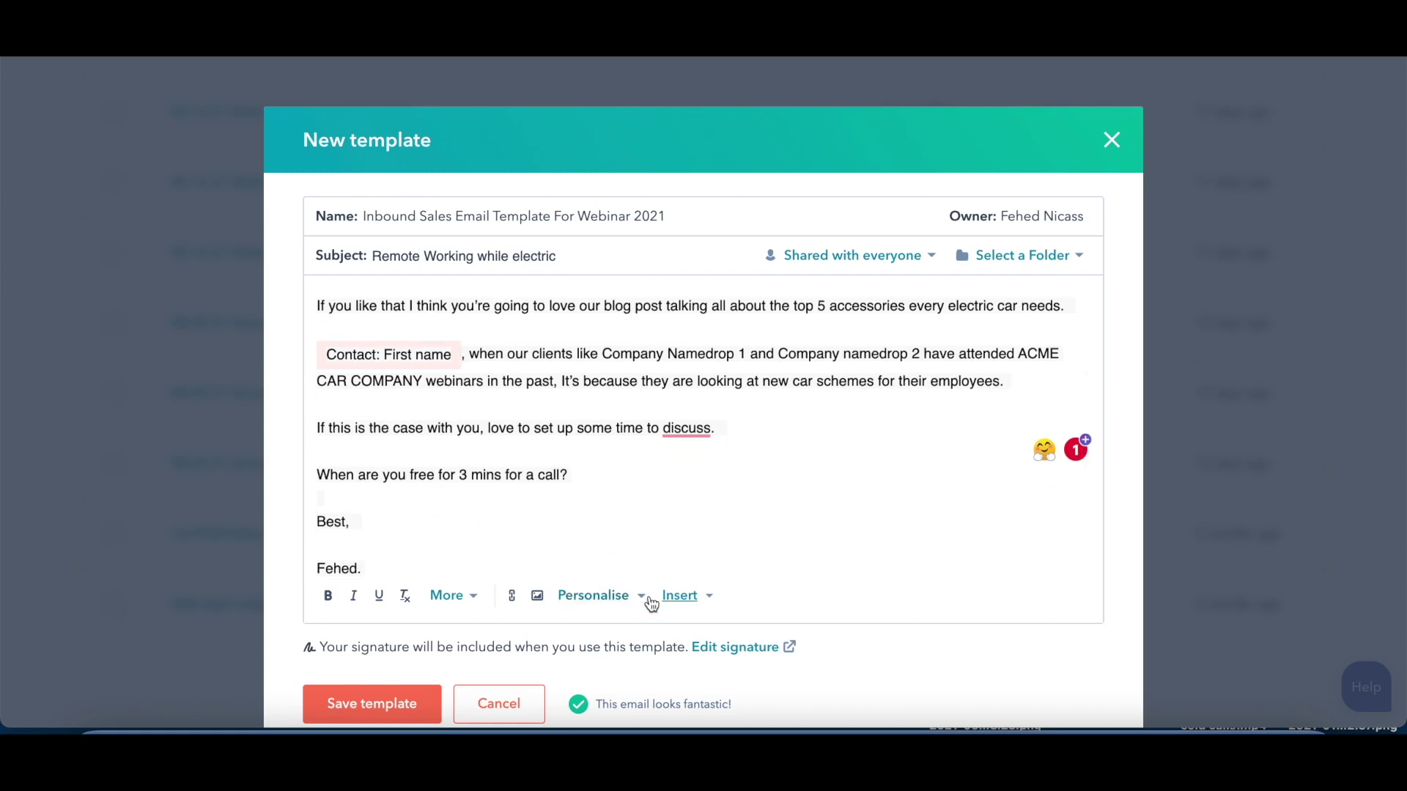
scroll(527, 514, up, 1)
scroll(527, 514, up, 2)
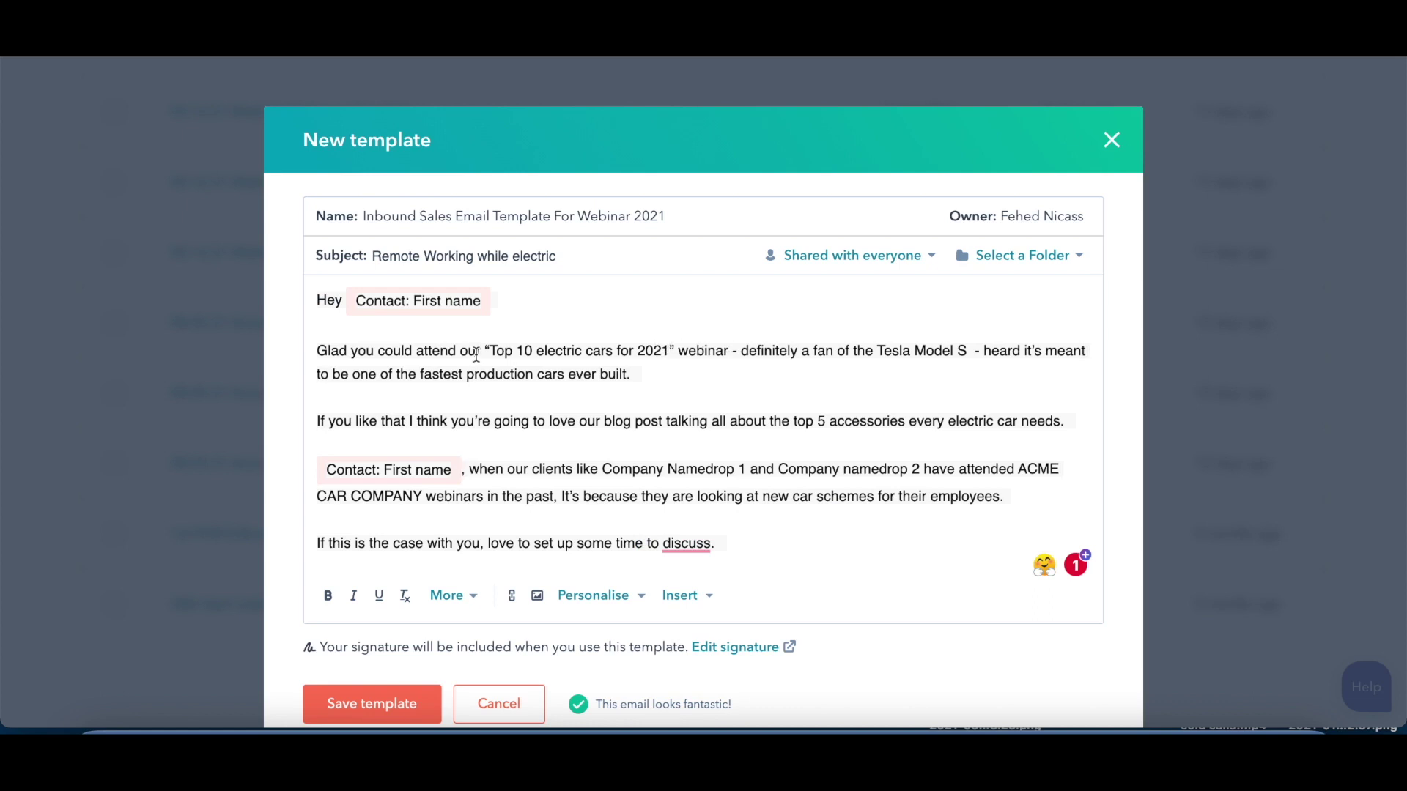
scroll(839, 352, down, 1)
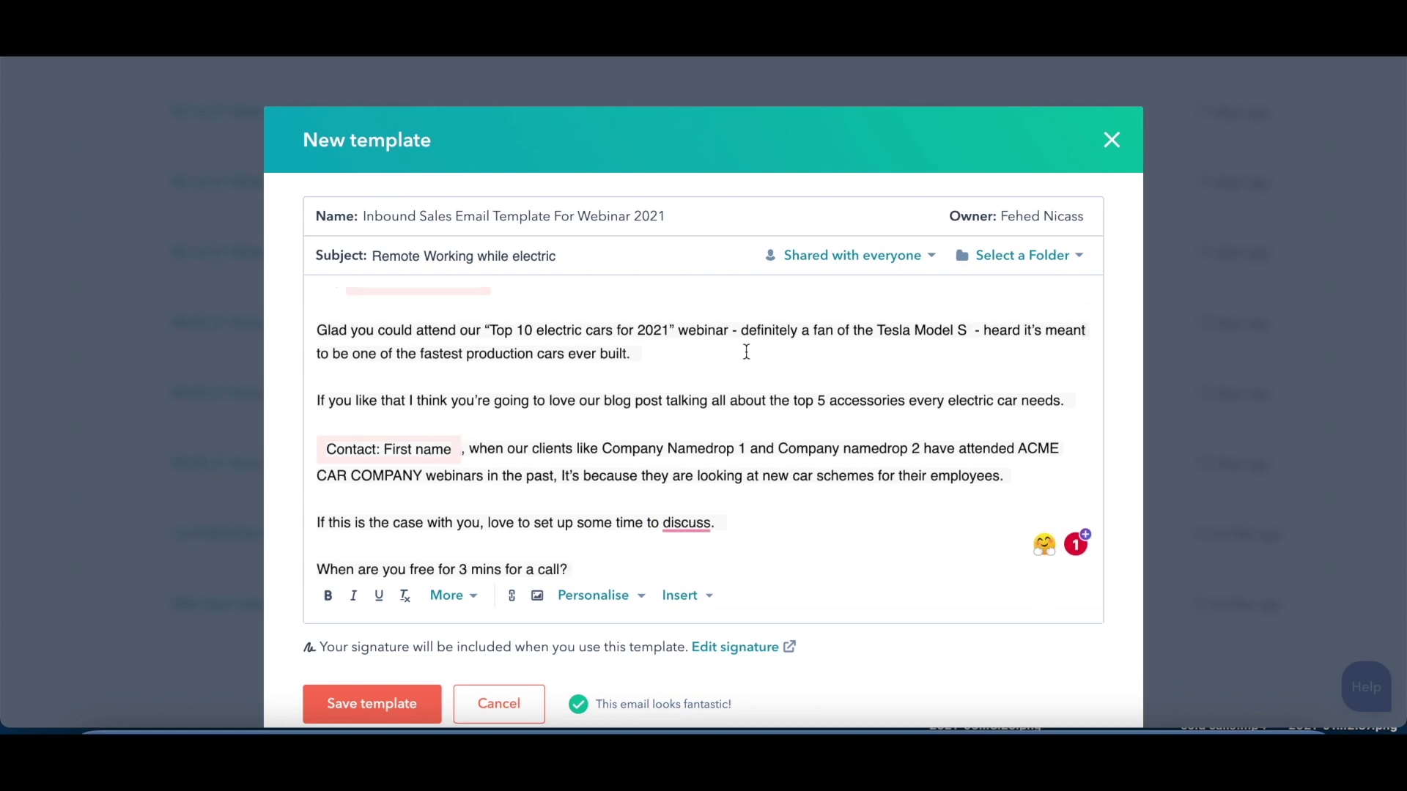
scroll(723, 358, up, 1)
scroll(722, 356, down, 1)
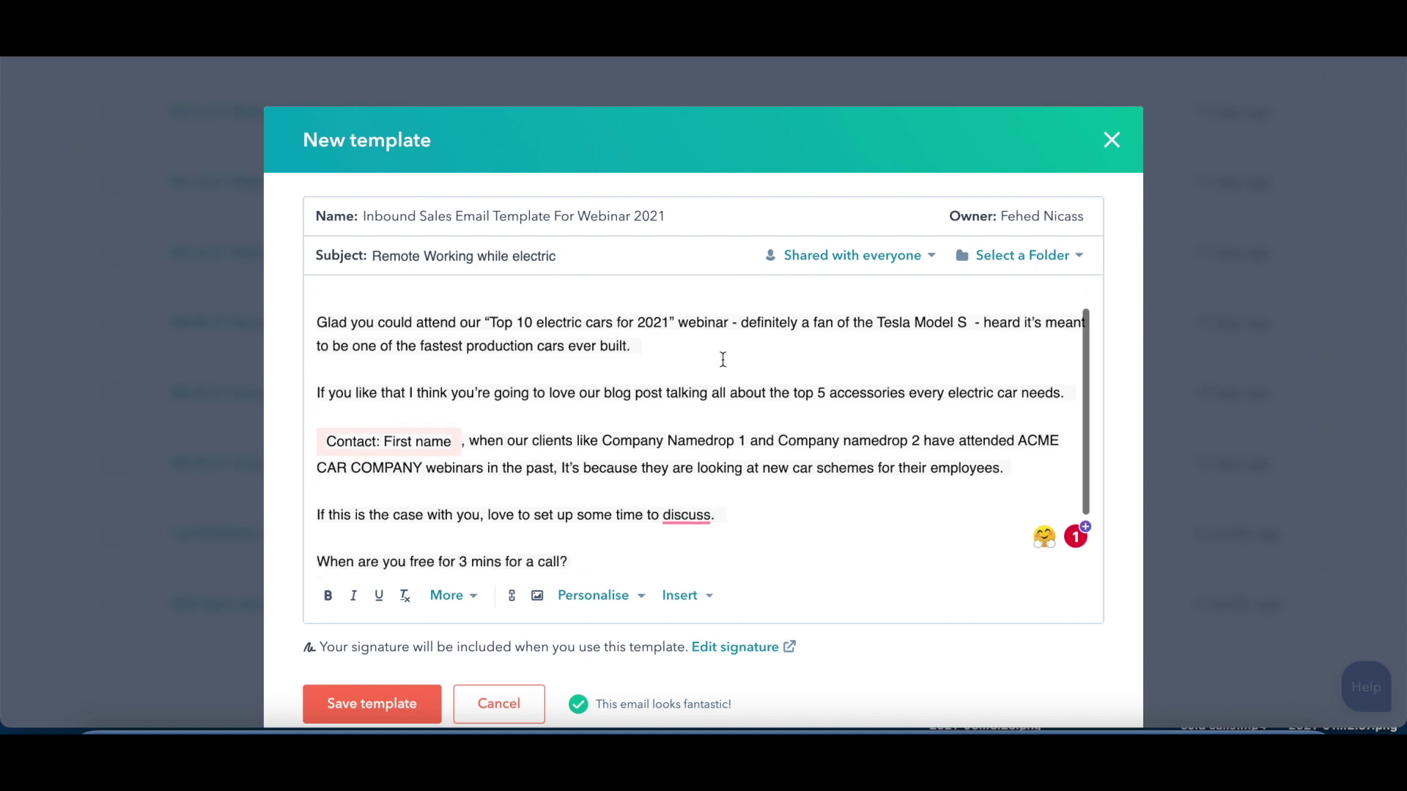
click(641, 595)
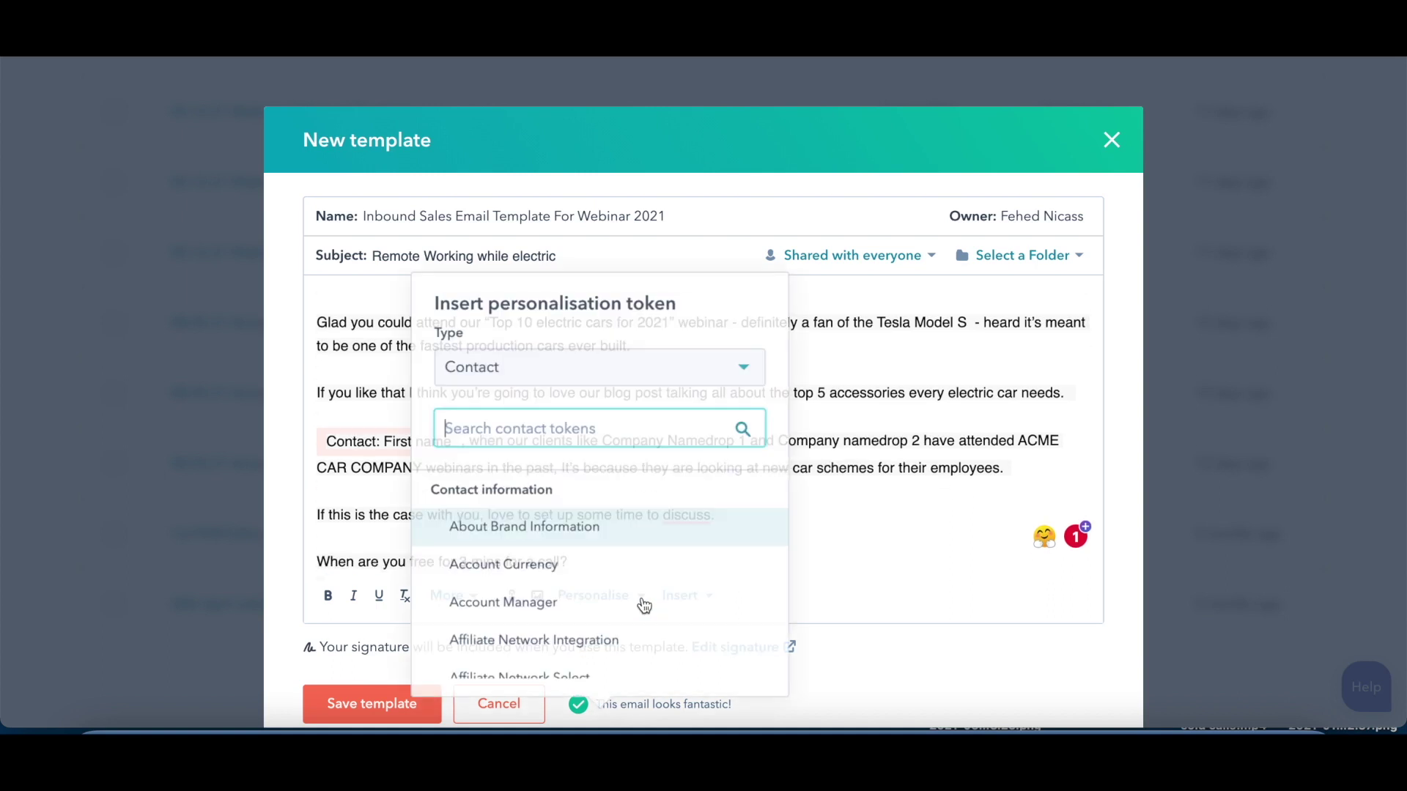
scroll(607, 579, down, 5)
scroll(607, 578, up, 3)
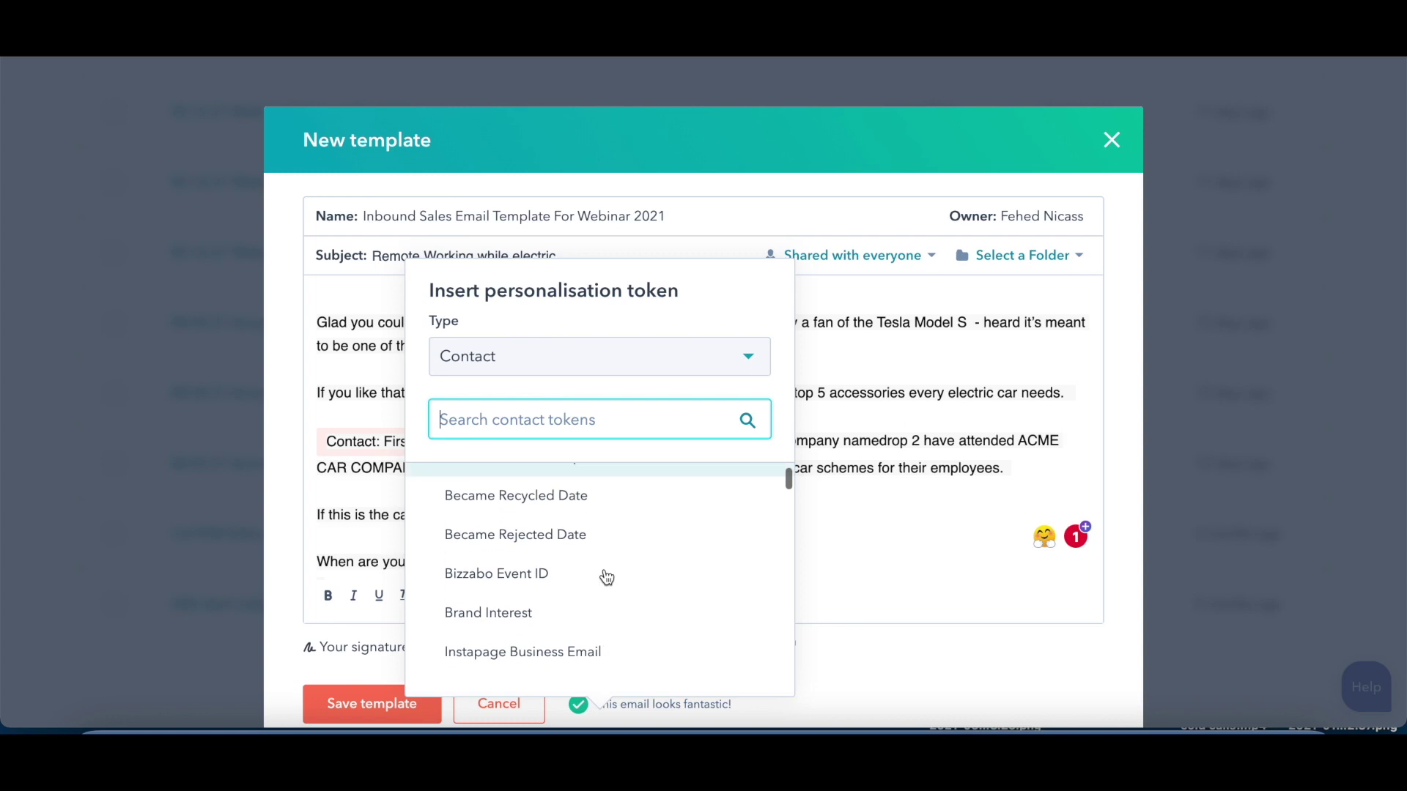
scroll(607, 578, up, 2)
click(742, 484)
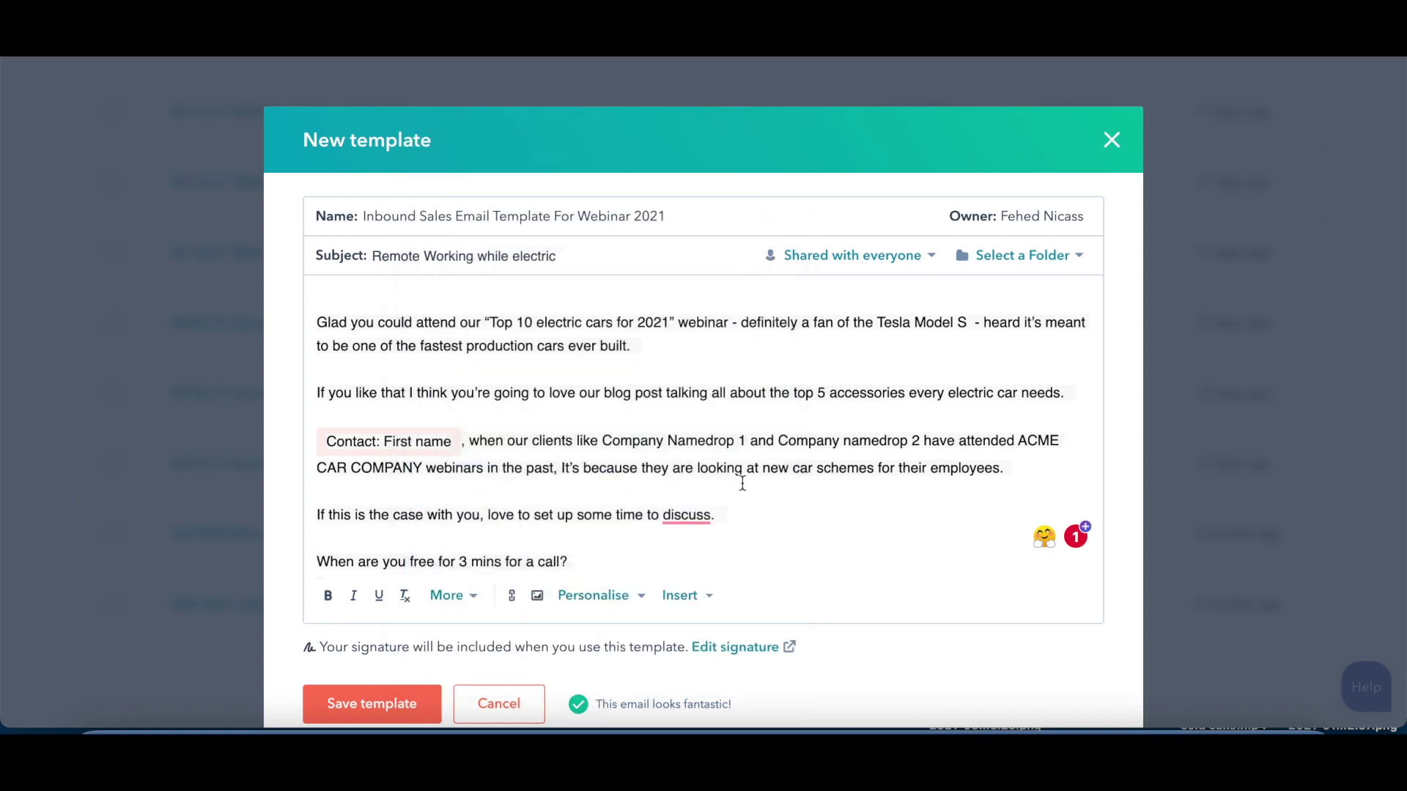
scroll(661, 485, up, 1)
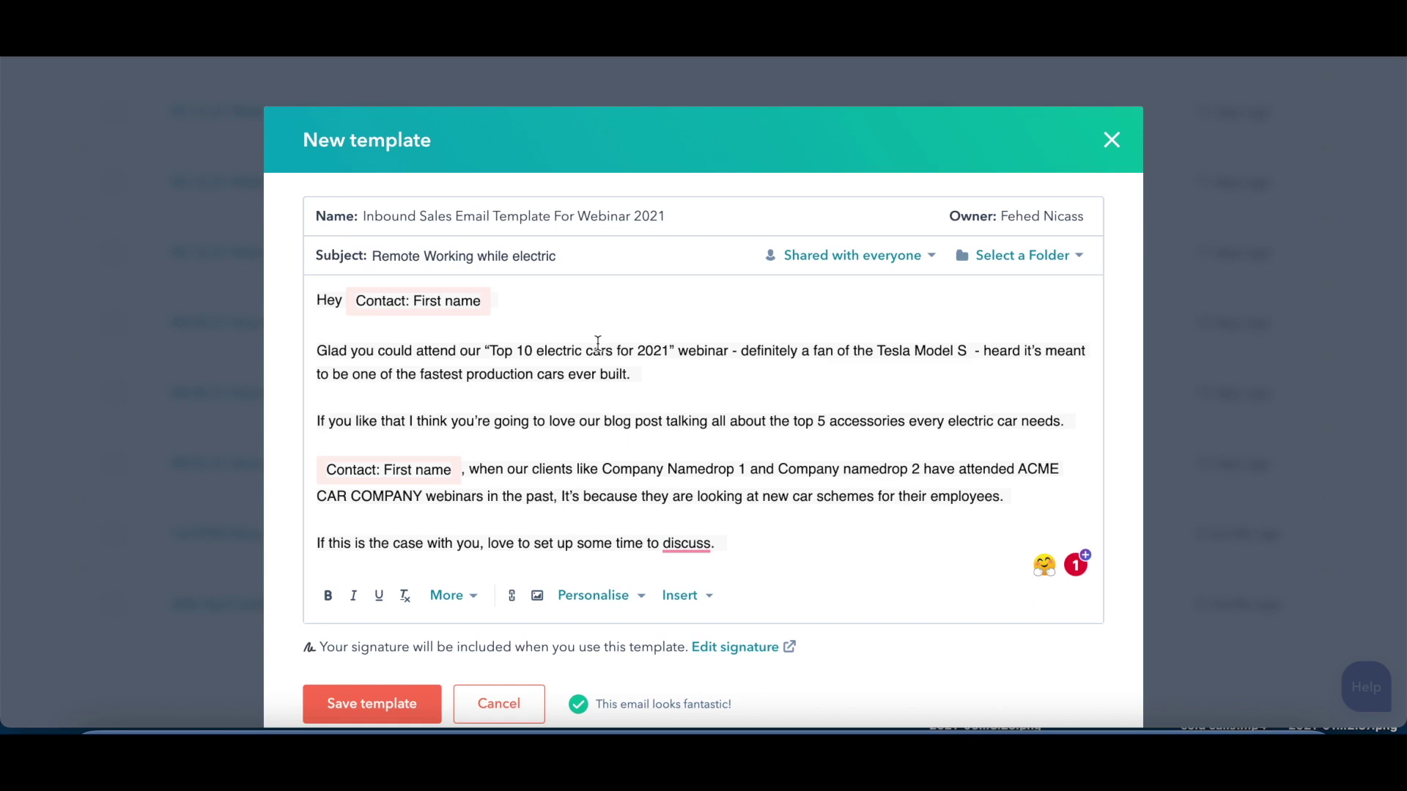
Step: Select all the template body text and clear its formatting
scroll(598, 342, down, 3)
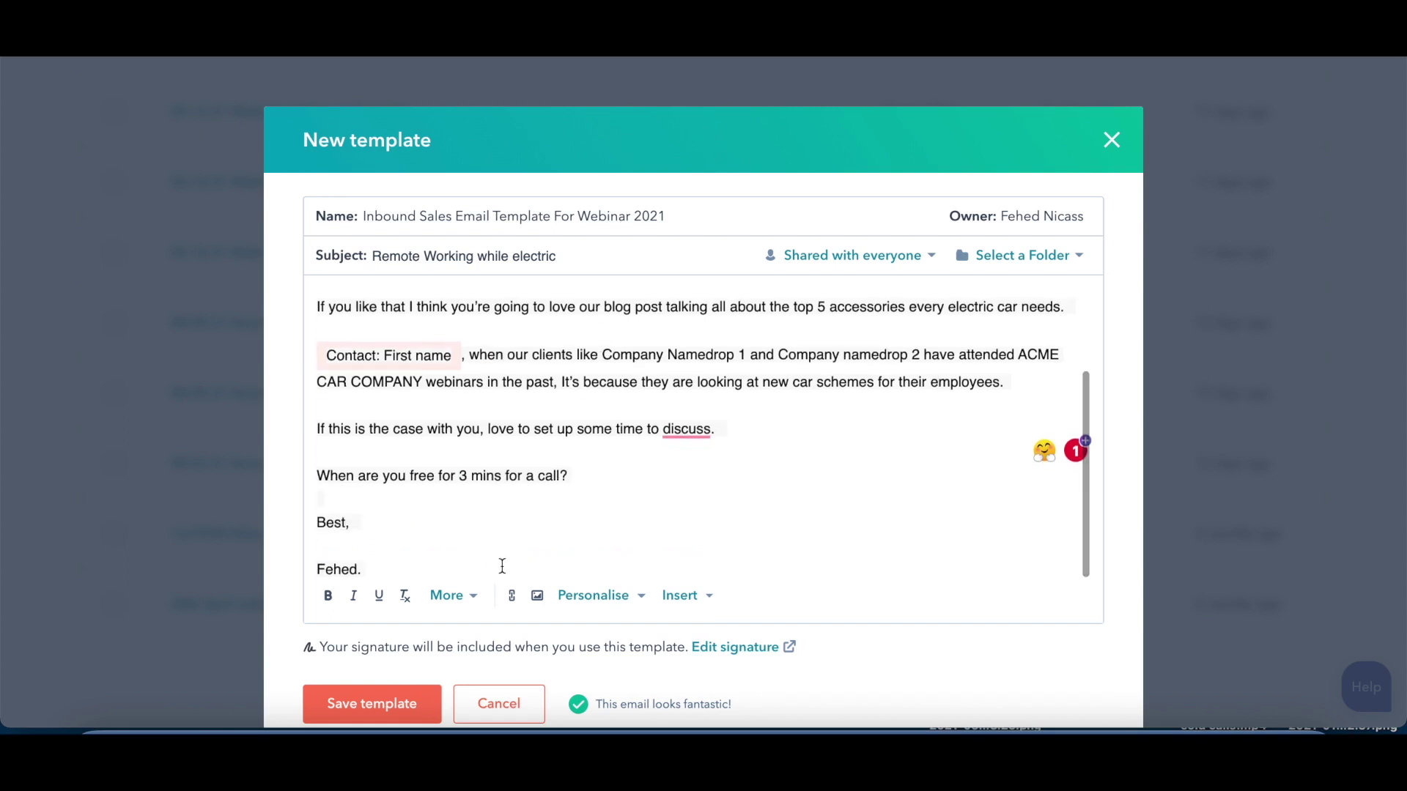
scroll(506, 569, up, 1)
scroll(400, 598, down, 1)
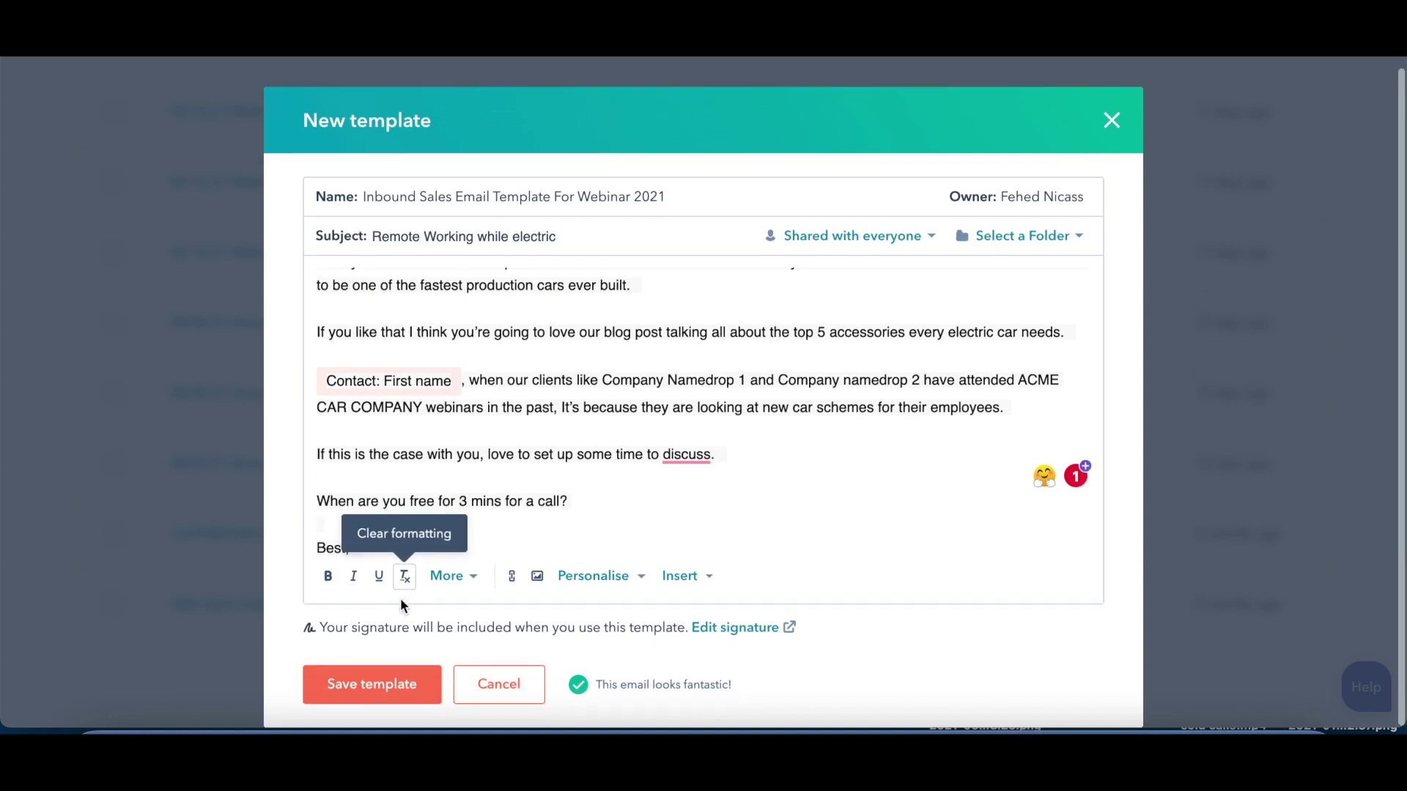
scroll(365, 551, down, 1)
key(ctrl+a)
scroll(395, 564, up, 5)
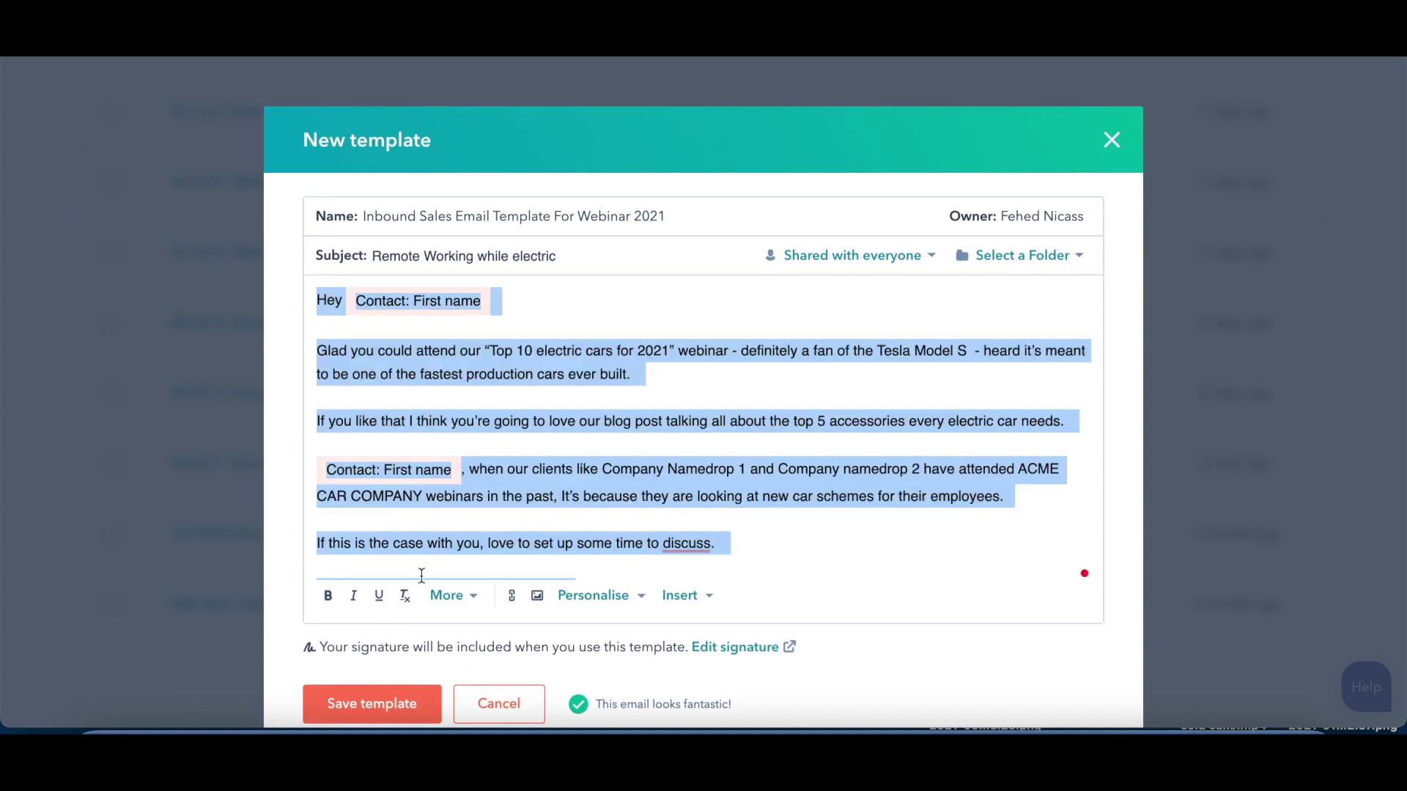
click(405, 597)
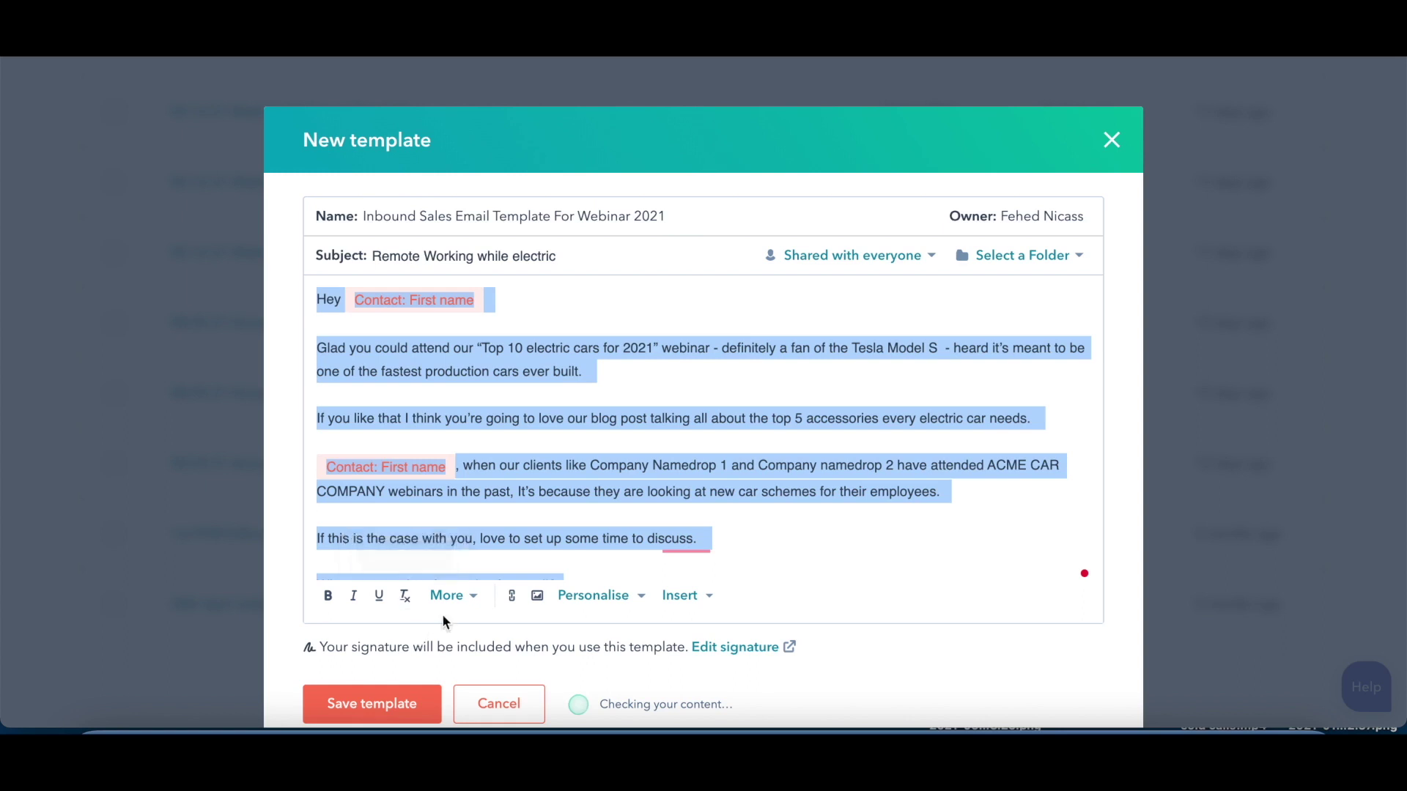
Step: Set the body font to Sans Serif at size 12
click(483, 602)
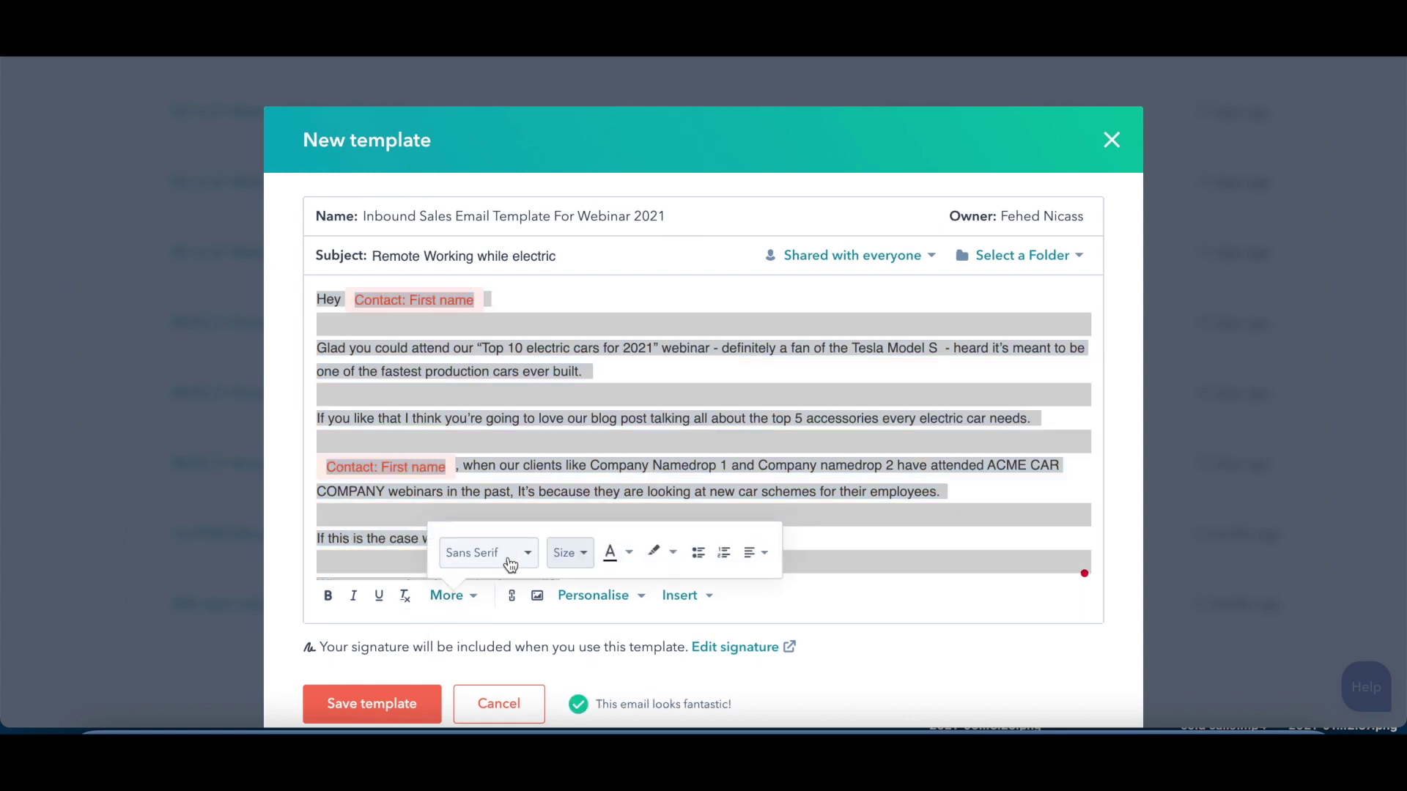
click(511, 561)
click(493, 363)
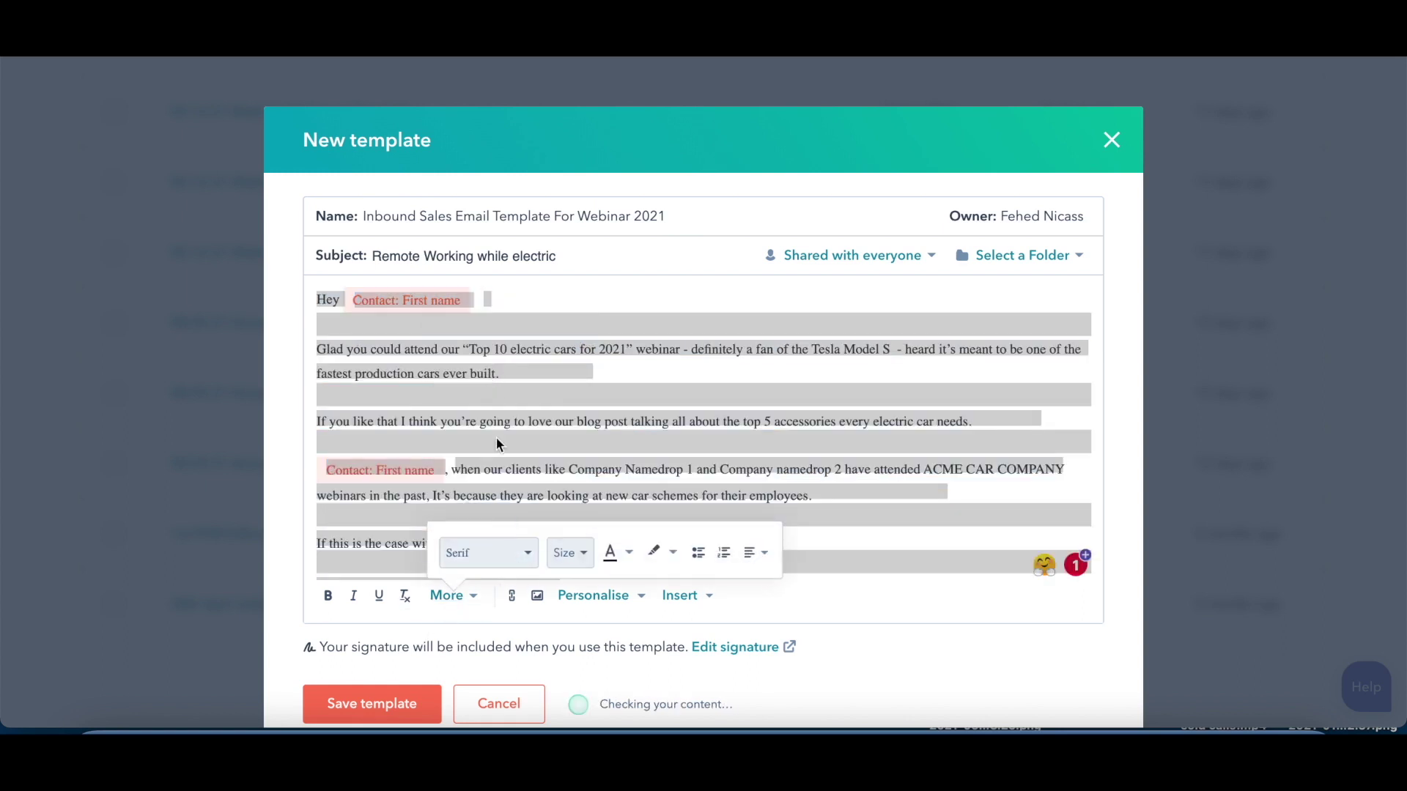
click(511, 559)
click(506, 331)
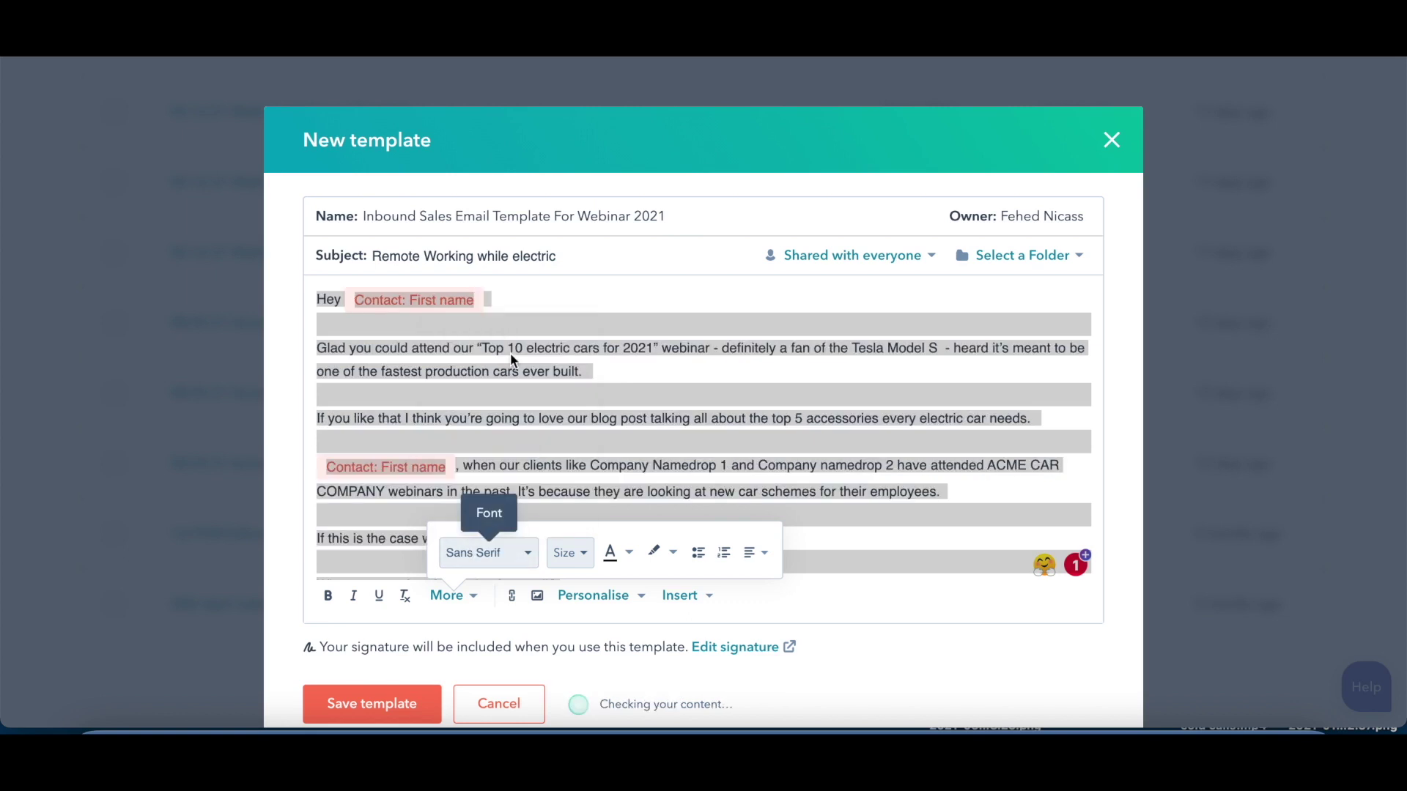
click(581, 562)
click(587, 447)
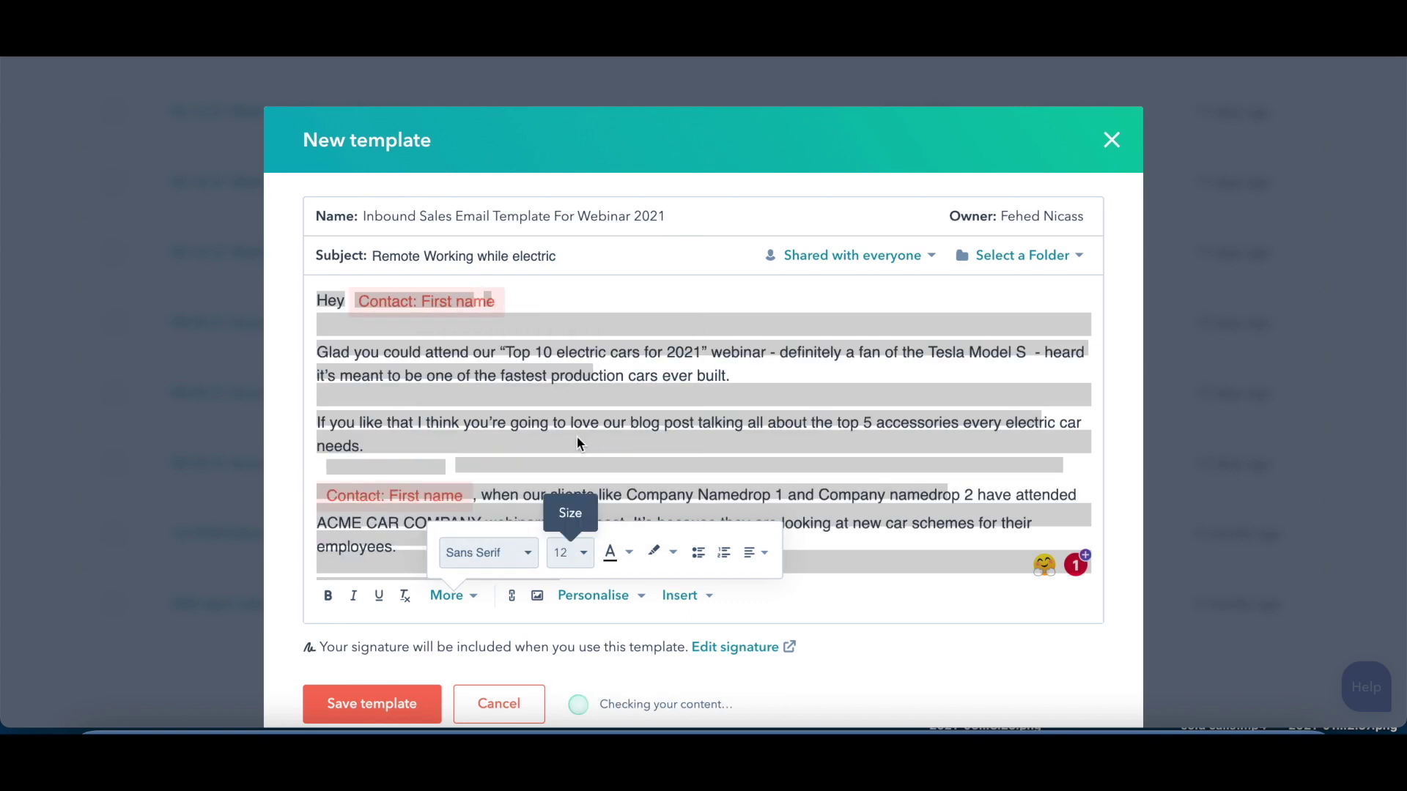
click(611, 405)
click(1062, 287)
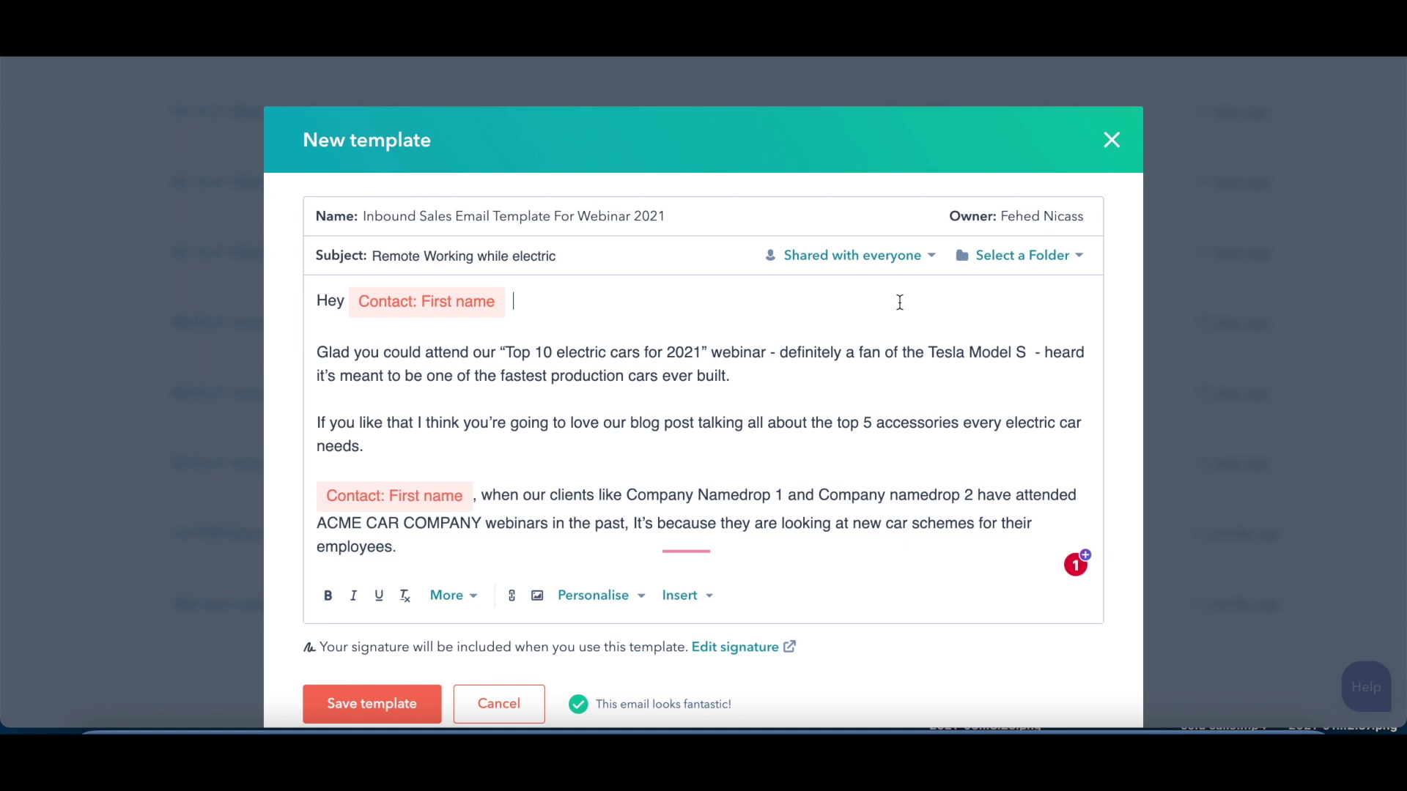
scroll(768, 332, down, 3)
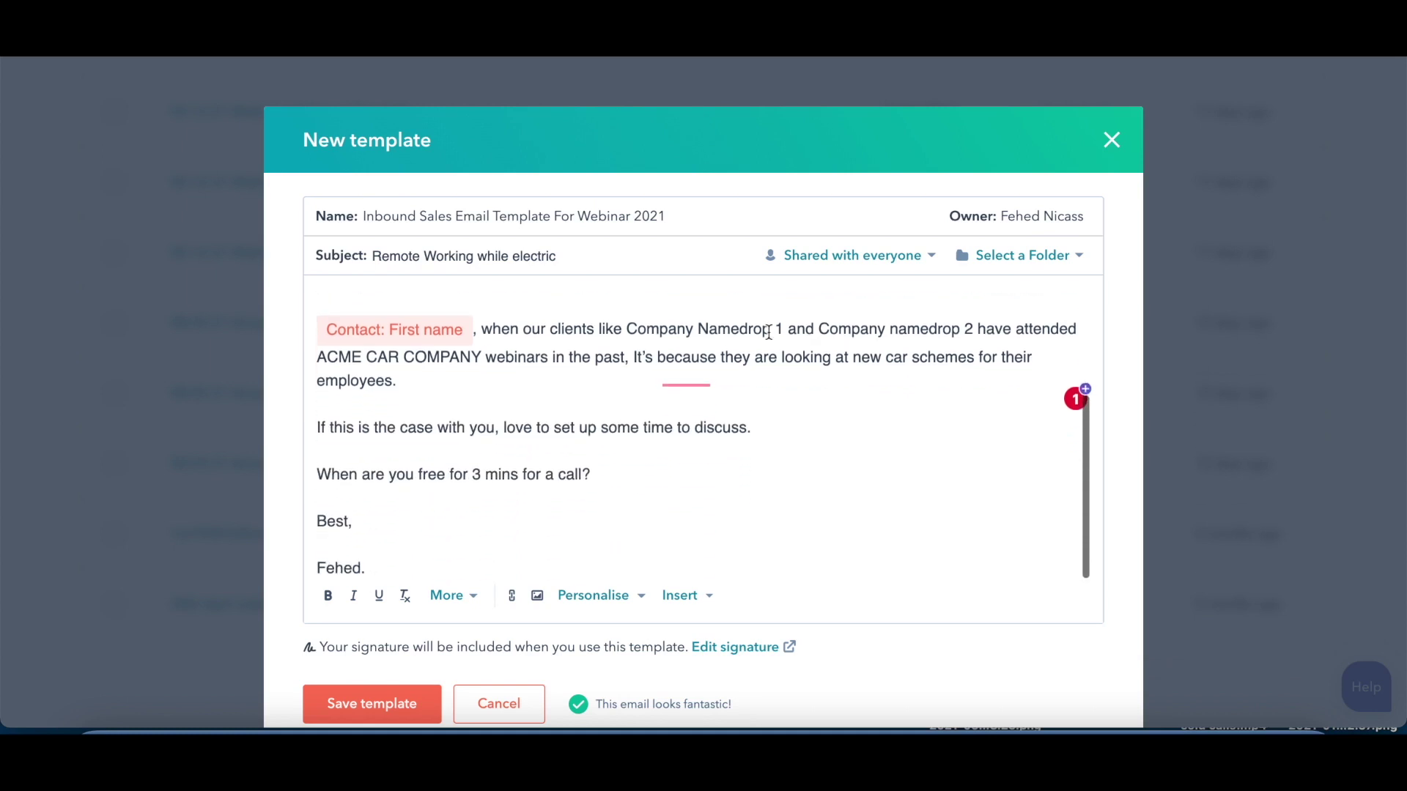
scroll(769, 330, up, 3)
Step: Search the folder list, assign the template to UK SDR, and save it
click(1073, 256)
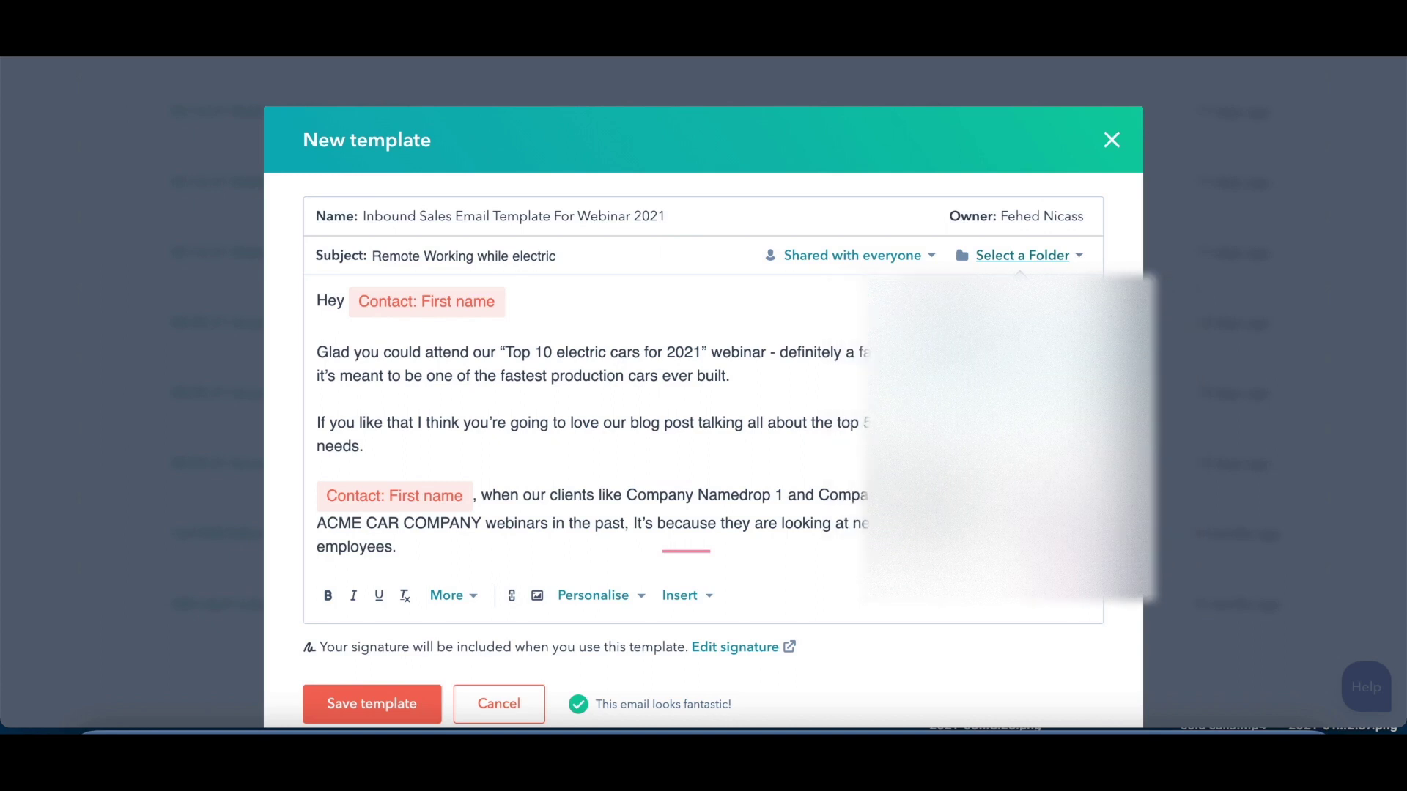
text(fehed)
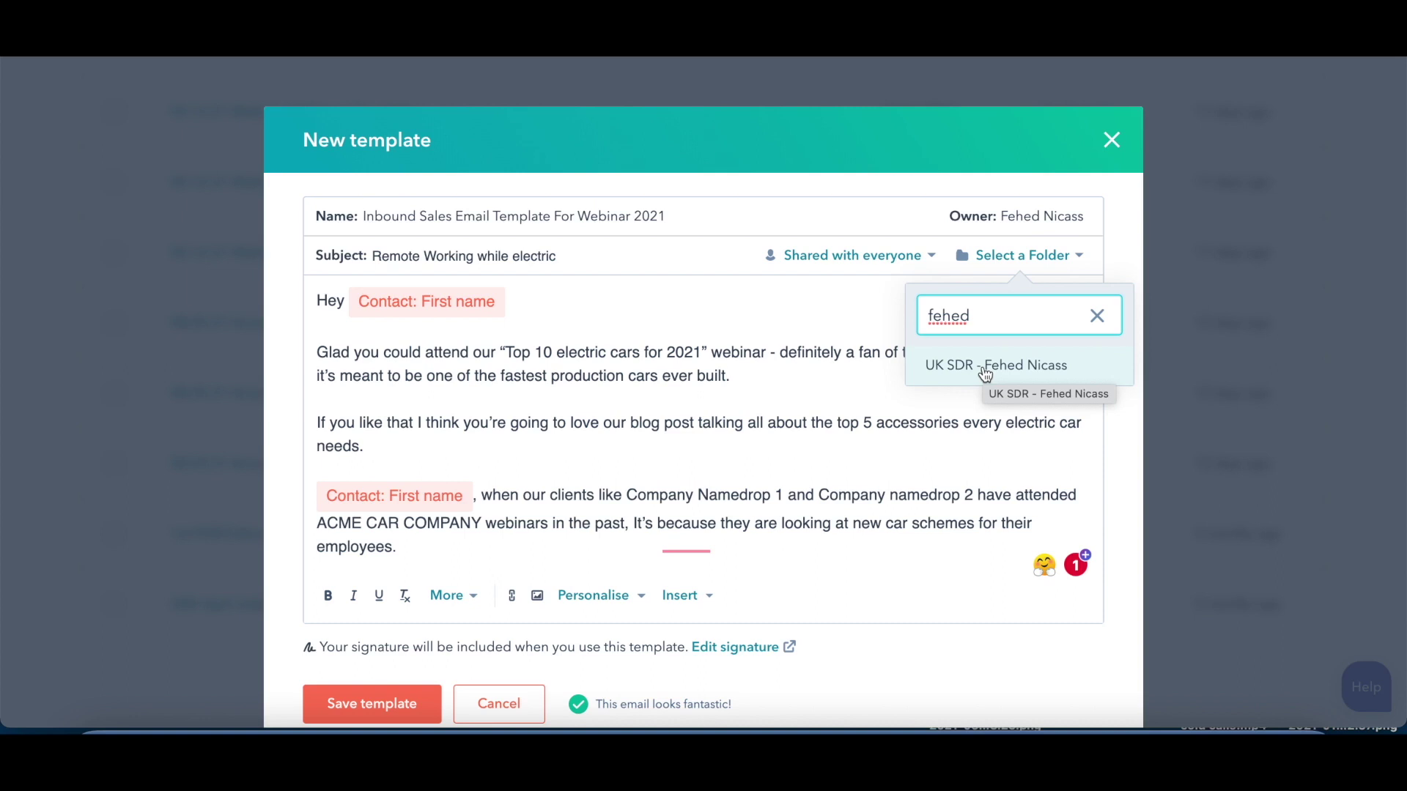
click(985, 372)
scroll(719, 414, down, 1)
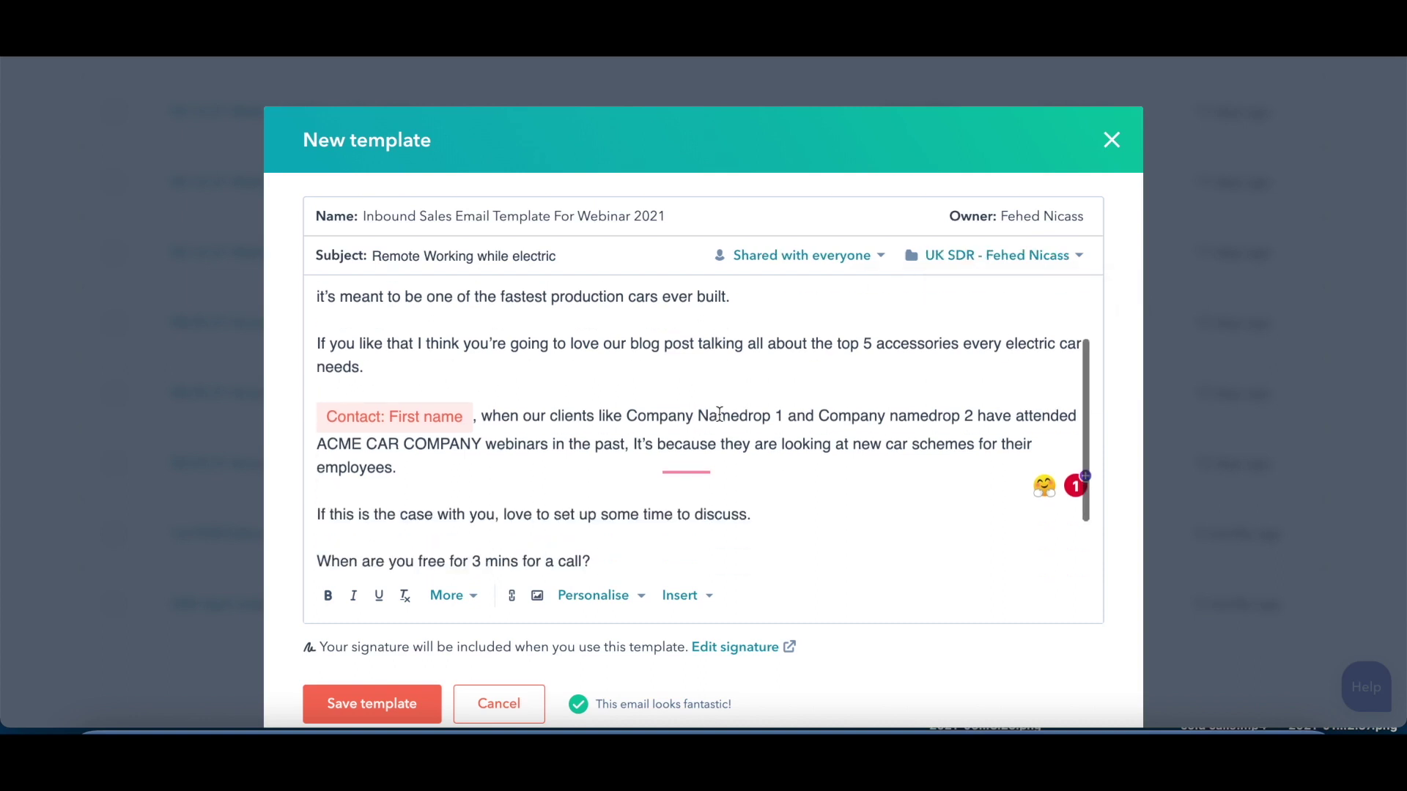
click(348, 687)
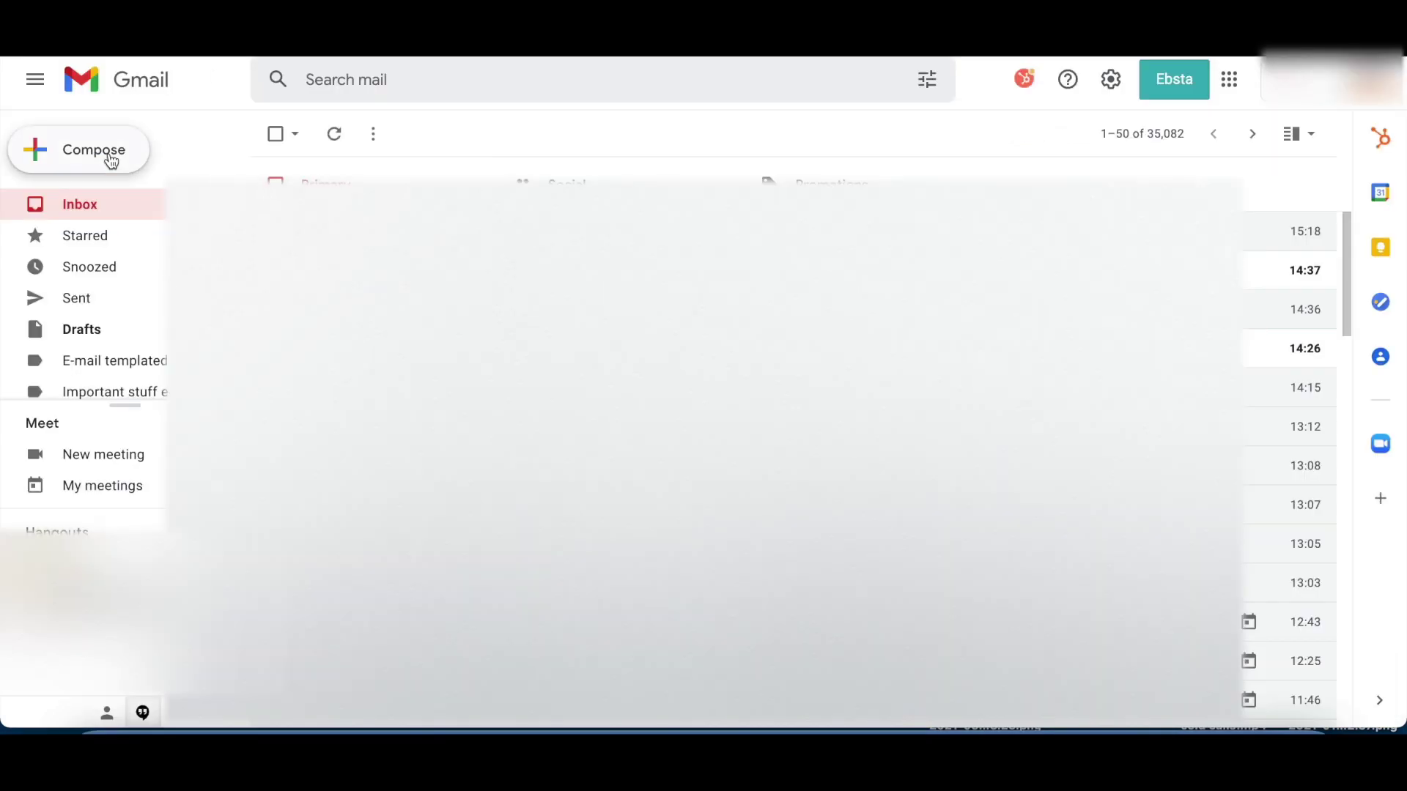
Step: Compose a Gmail message with a recipient and search HubSpot templates for '2021'
click(110, 157)
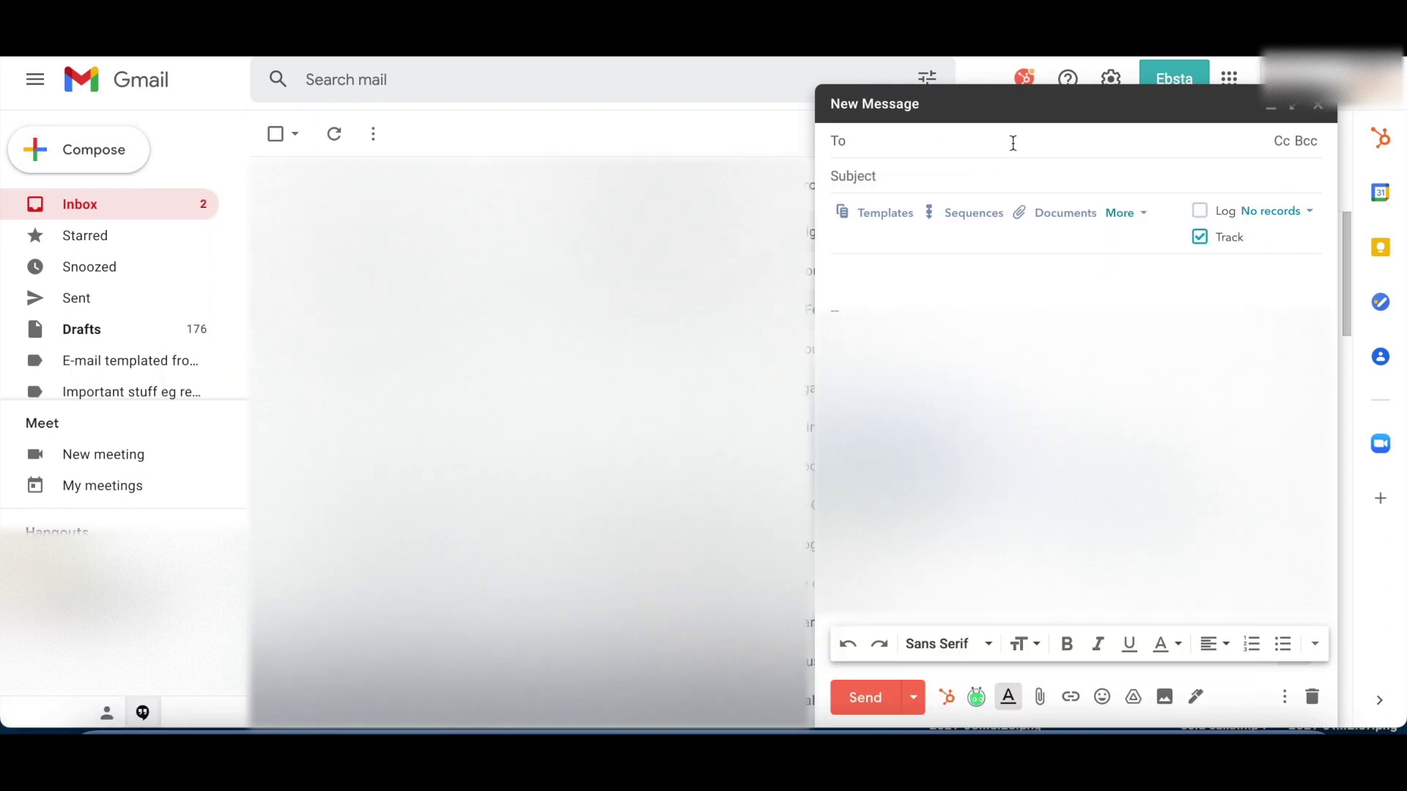
click(1013, 143)
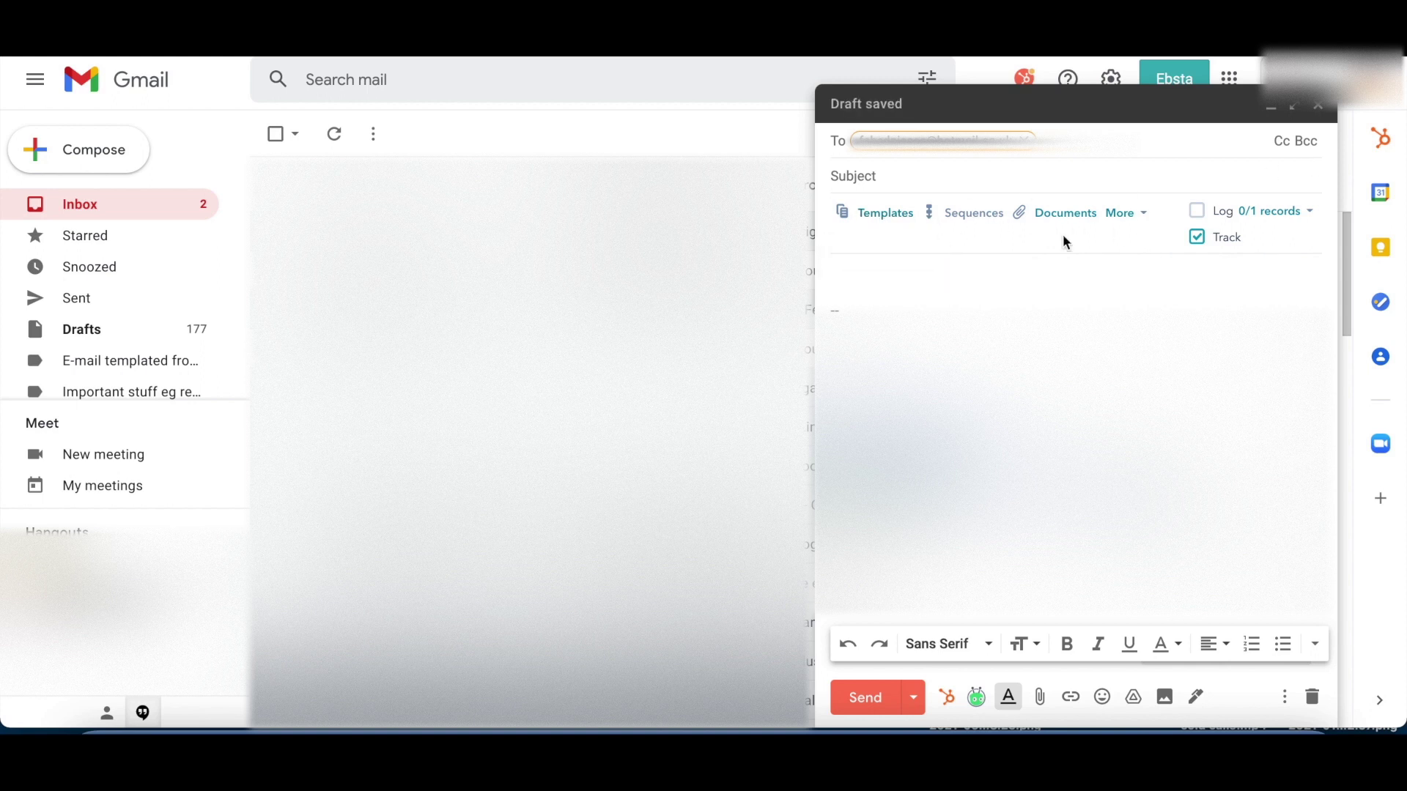
click(885, 215)
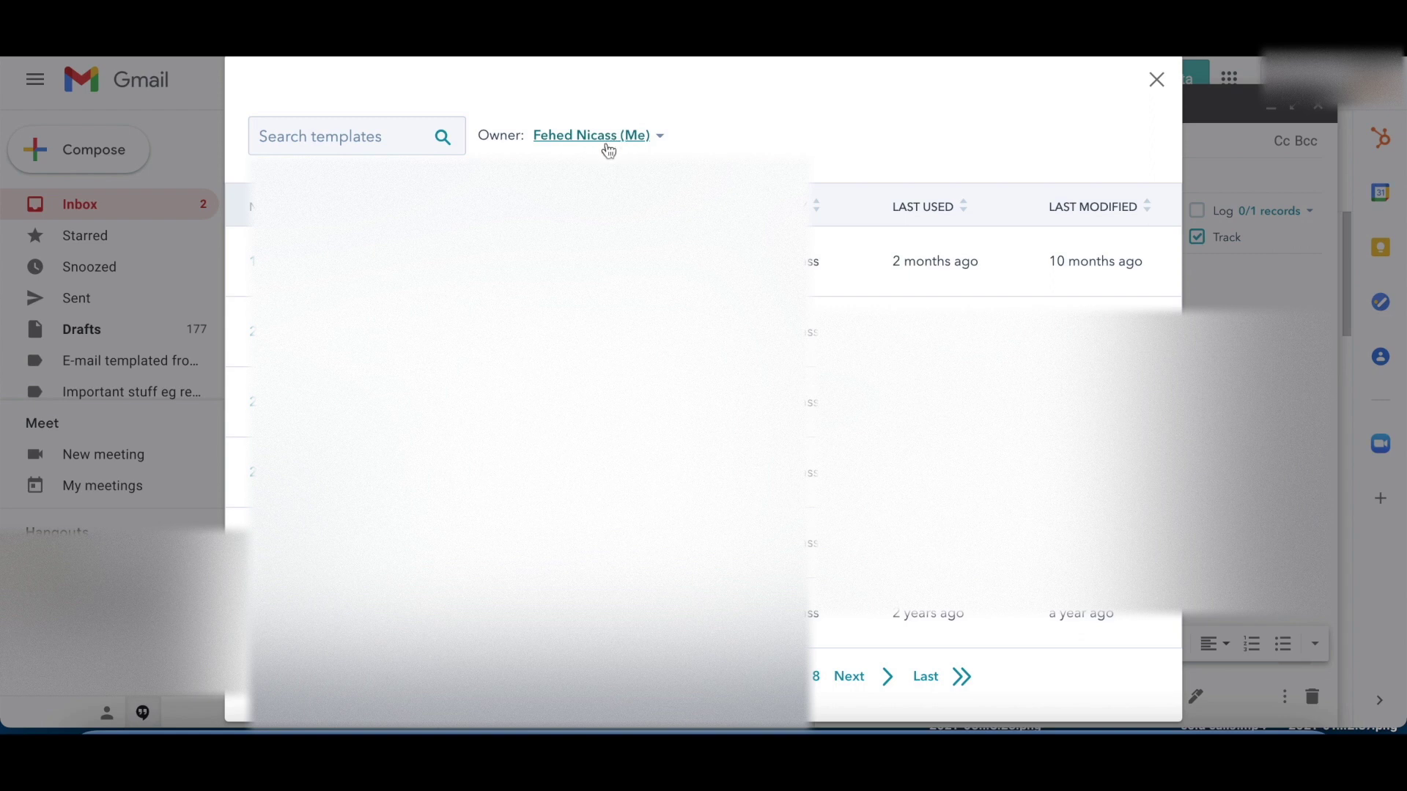
text(2021)
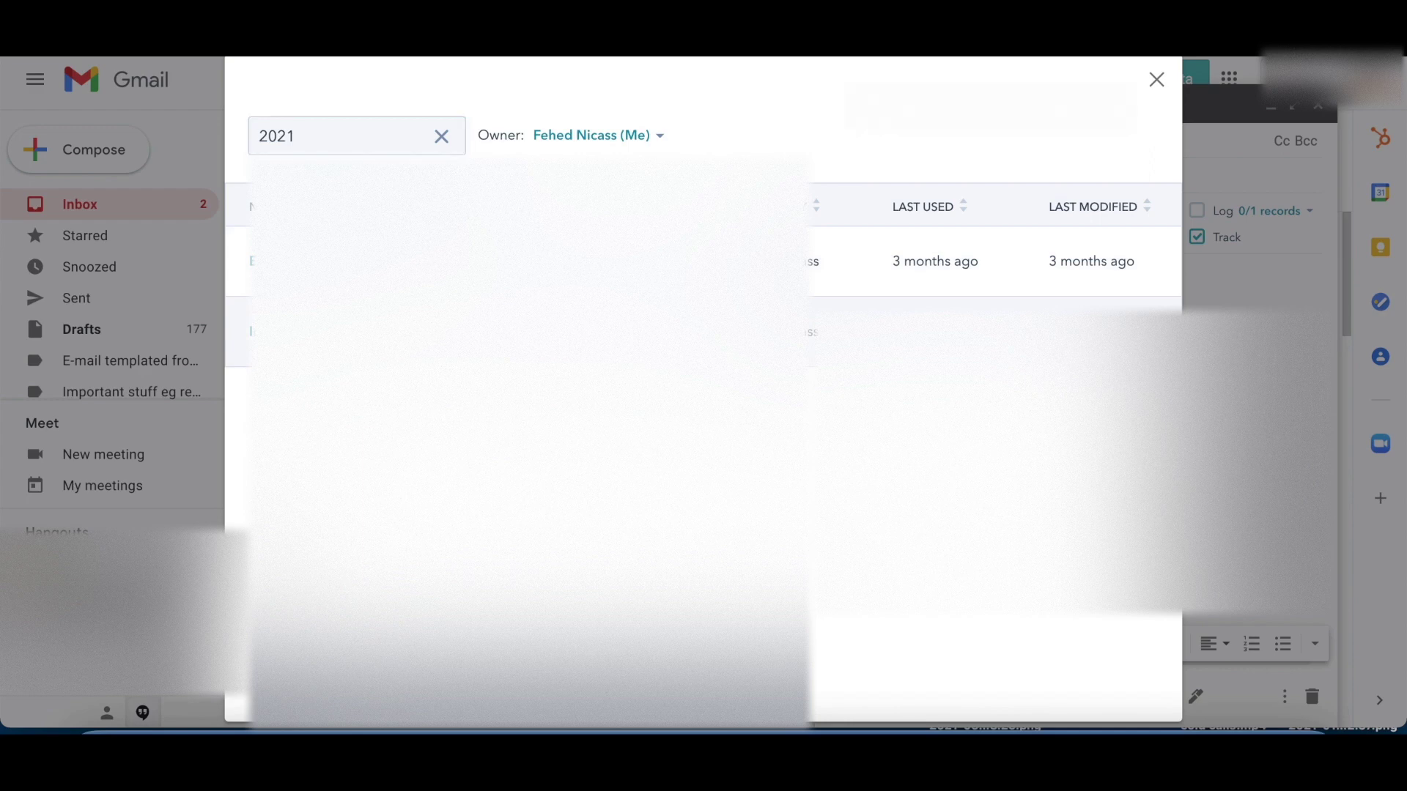
Step: Insert the 'Remote Working while electric' template into the draft
click(917, 249)
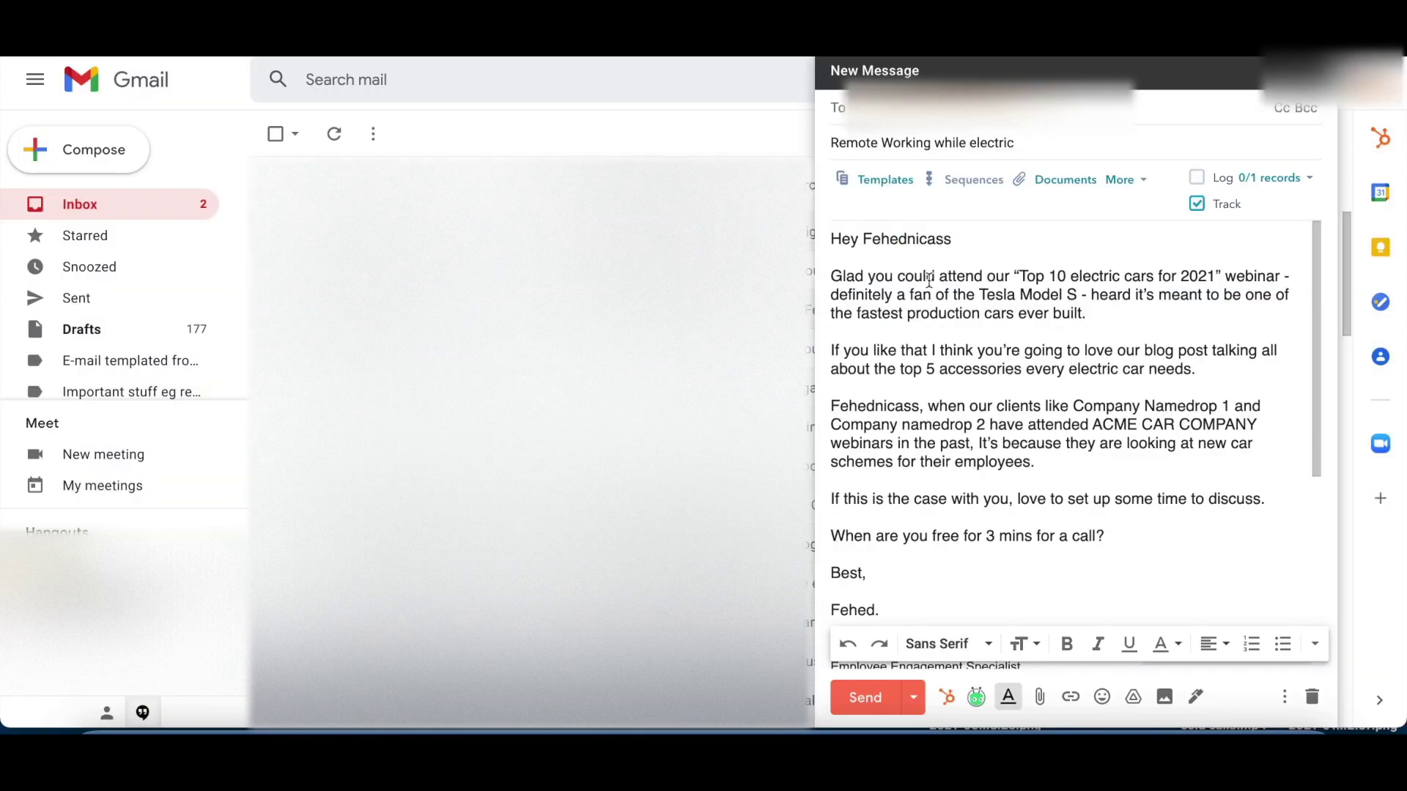
scroll(929, 281, down, 5)
scroll(916, 264, up, 5)
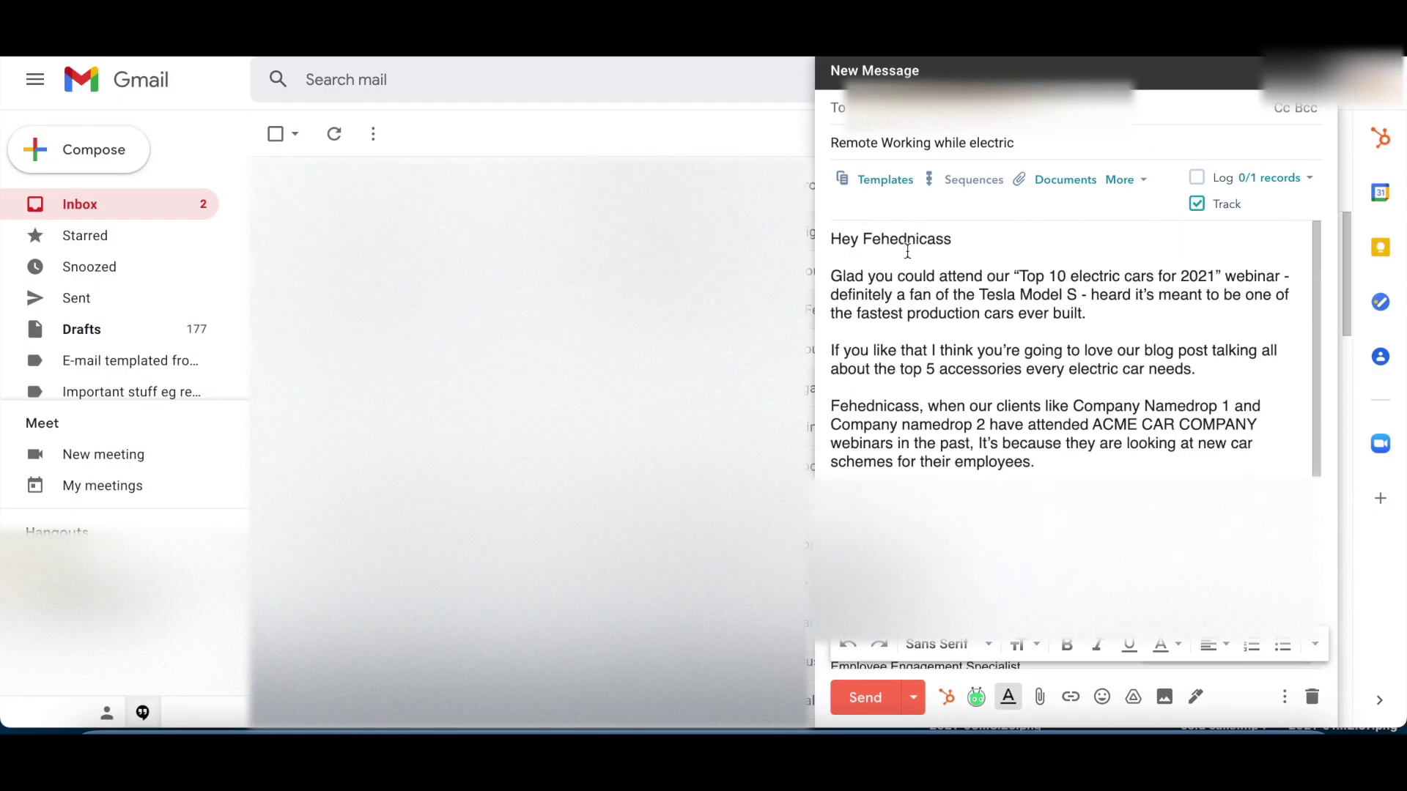
Step: Trim the merged name to first name in the greeting, adding a comma, and clients paragraph
click(954, 240)
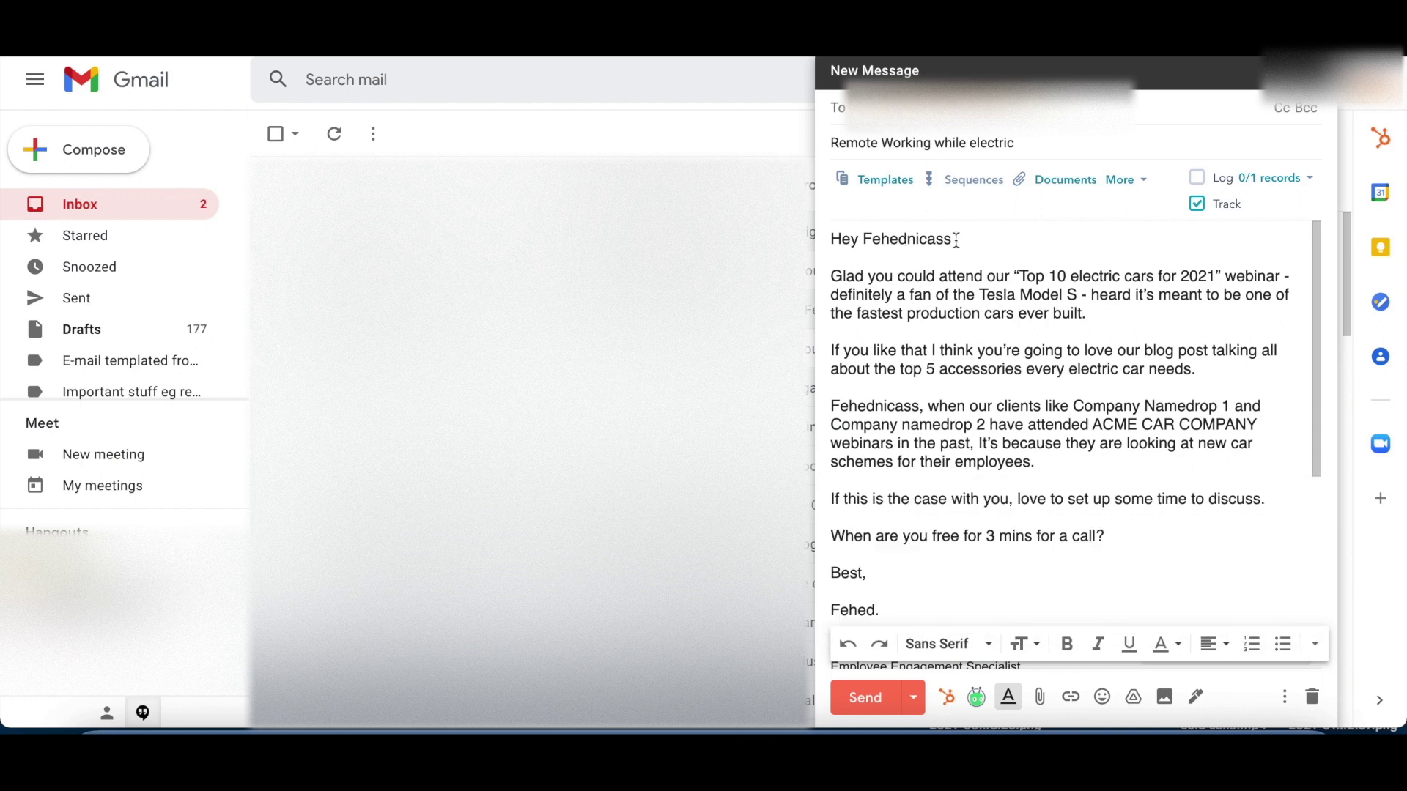
key(BackSpace)
key(BackSpace)
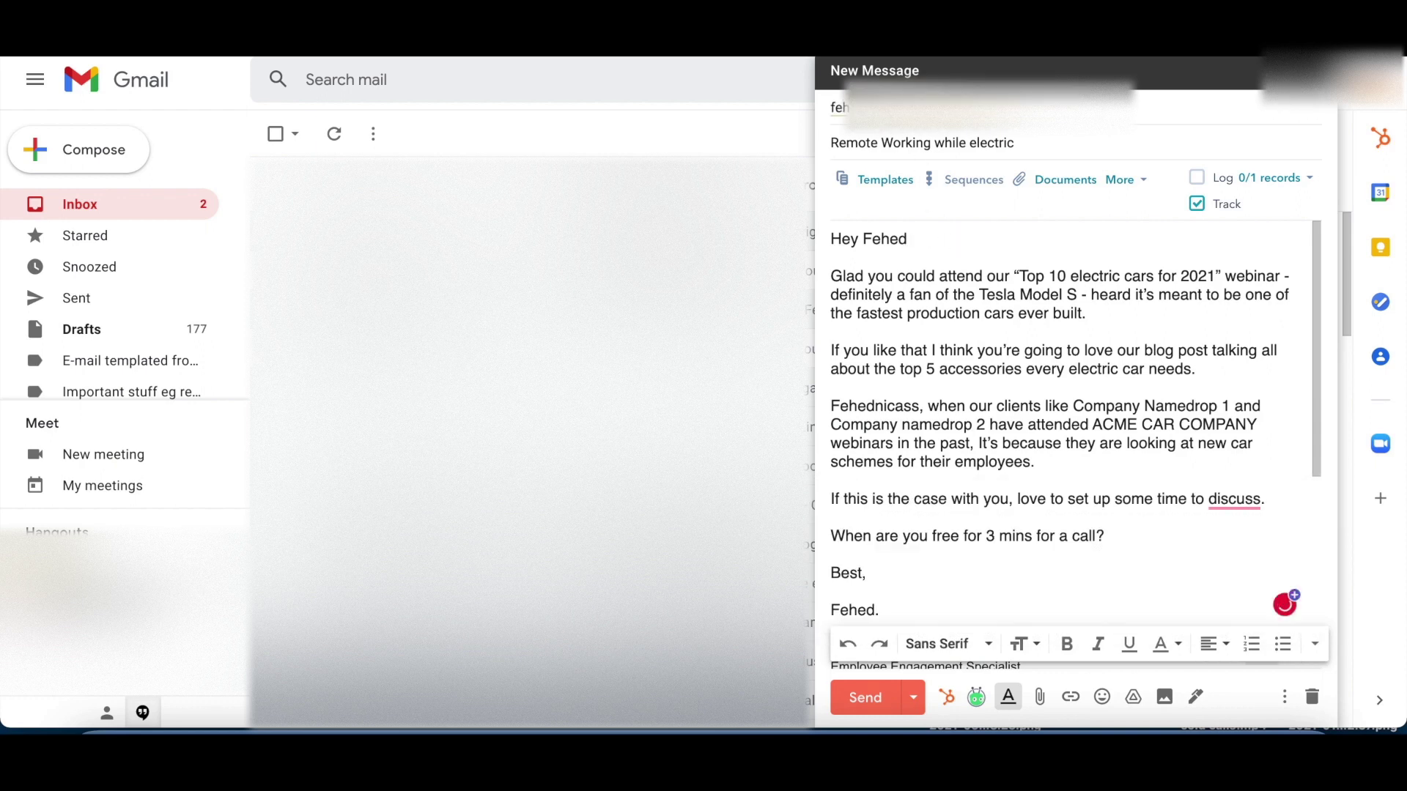
text(,)
click(916, 405)
key(BackSpace)
key(BackSpace)
key(BackSpace)
key(BackSpace)
key(BackSpace)
key(BackSpace)
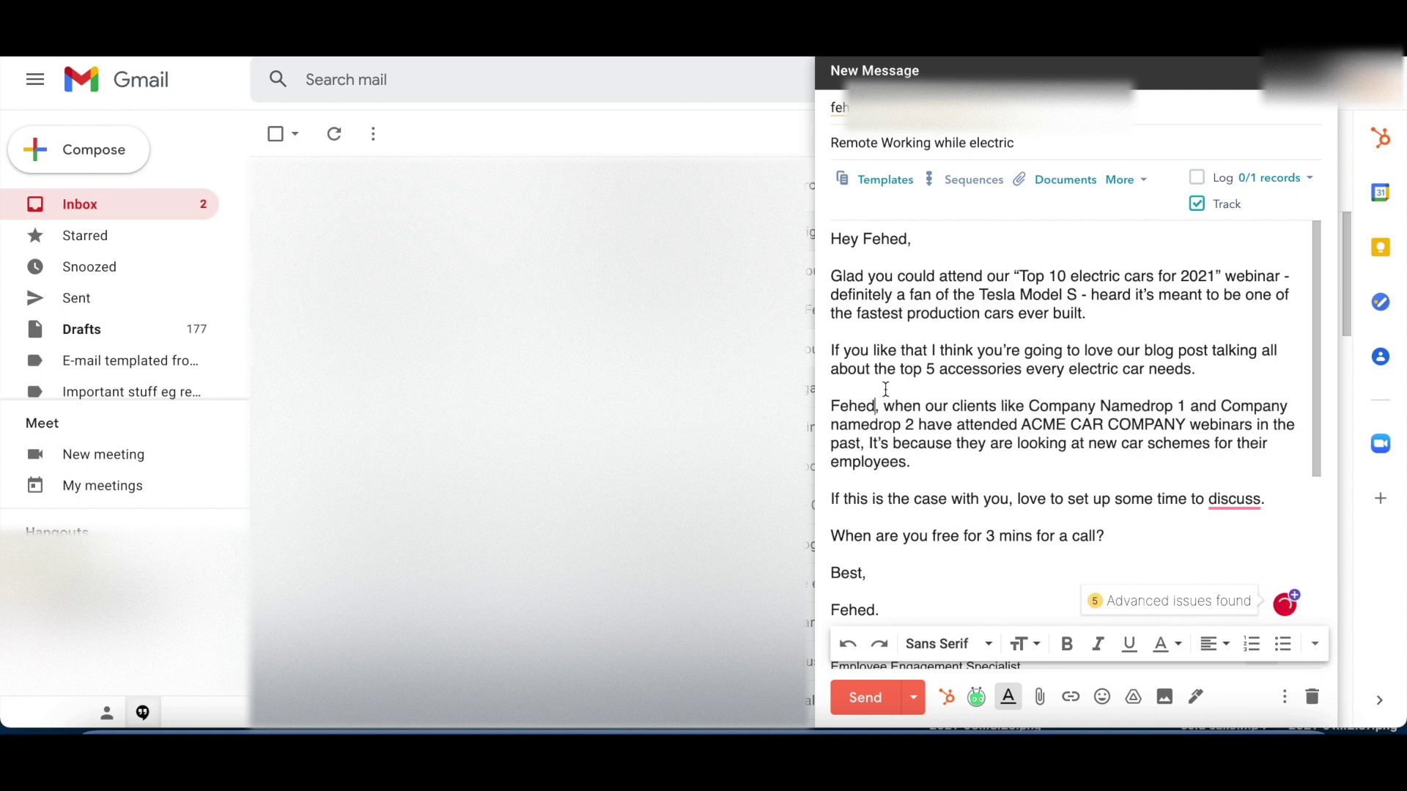
scroll(898, 391, down, 2)
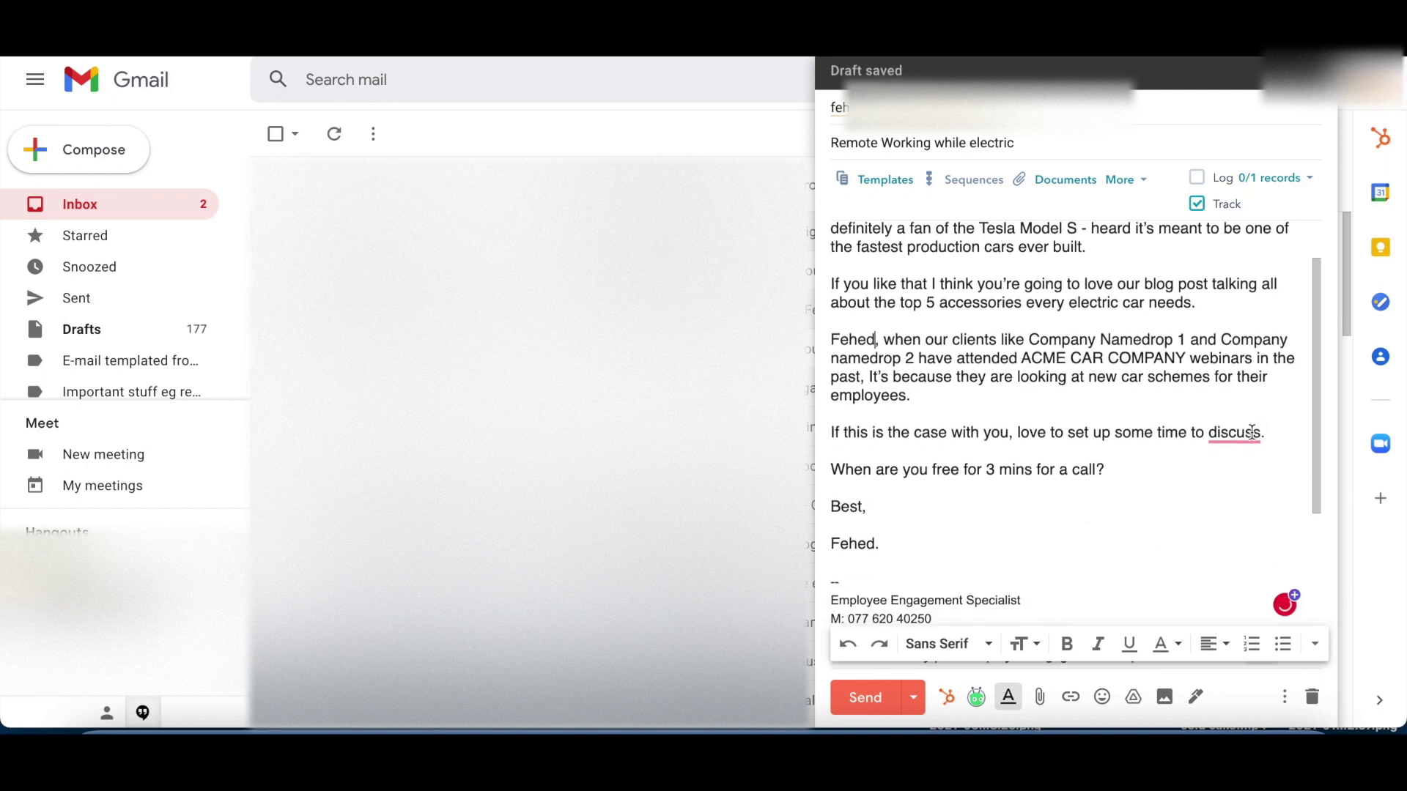